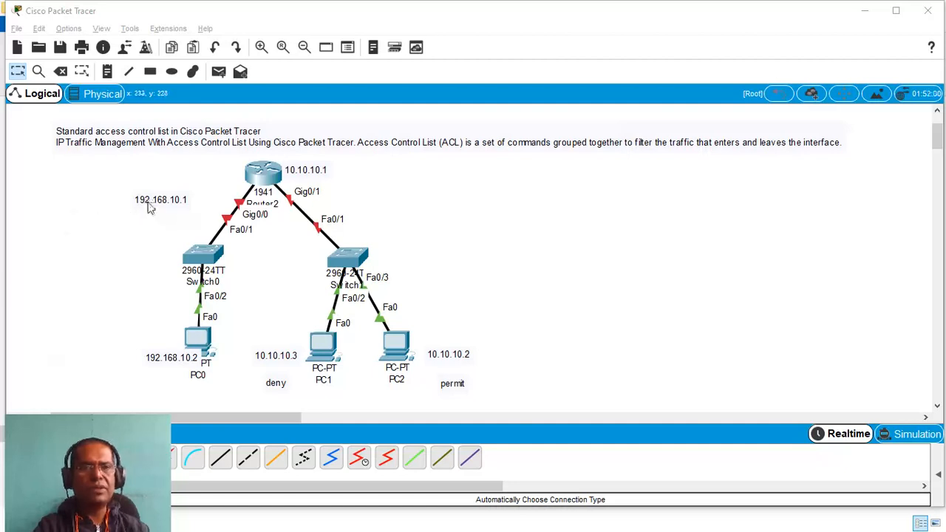
Step: Move the 192.168.10.1 label closer to the router, the deny label beneath 10.10.10.3 and the permit label beneath 10.10.10.2
drag(148, 208, 187, 206)
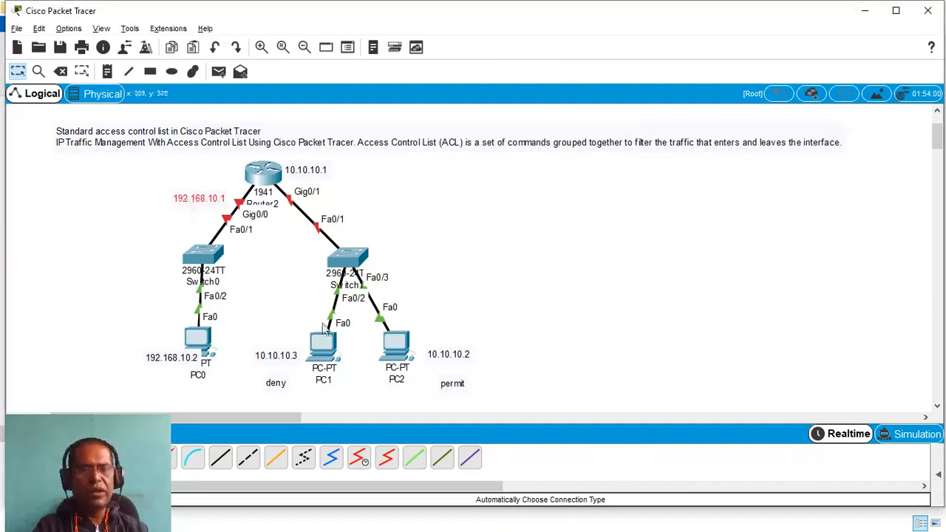
drag(281, 391, 278, 376)
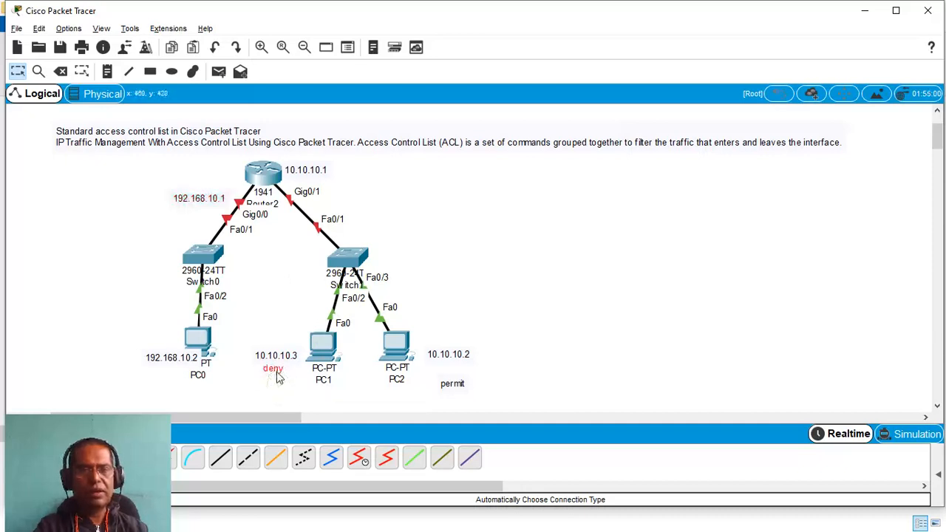
drag(450, 386, 436, 373)
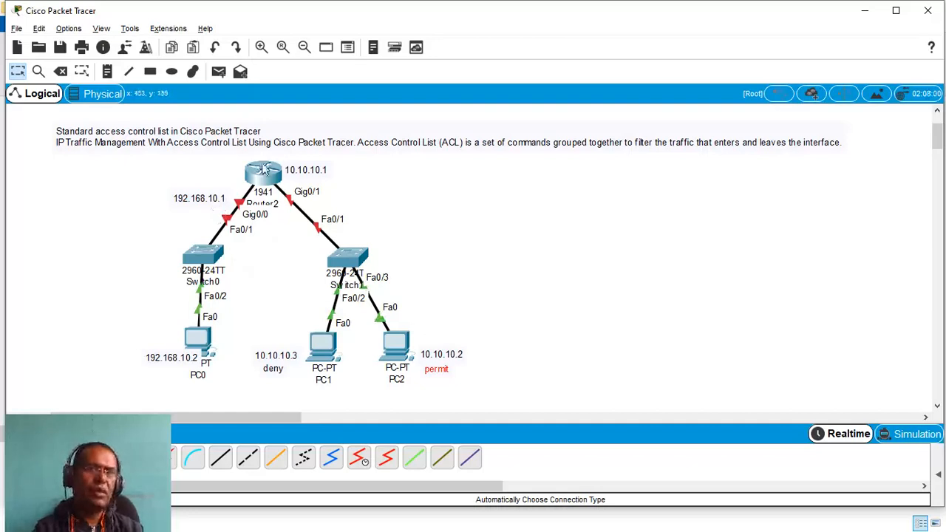
Step: Configure Router2's GigabitEthernet0/0 interface with IP address 192.168.10.1 and subnet mask 255.255.255.0, and turn its port on
mouse_move(263, 175)
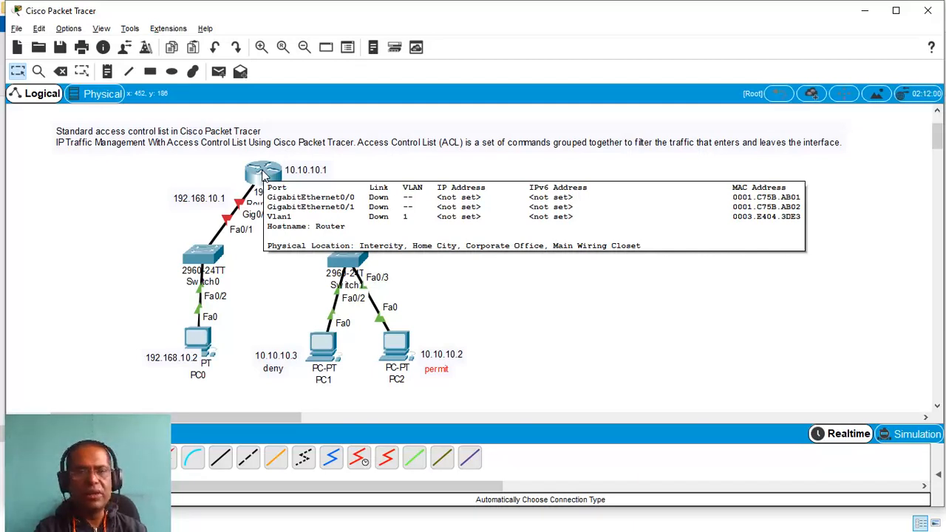
click(263, 175)
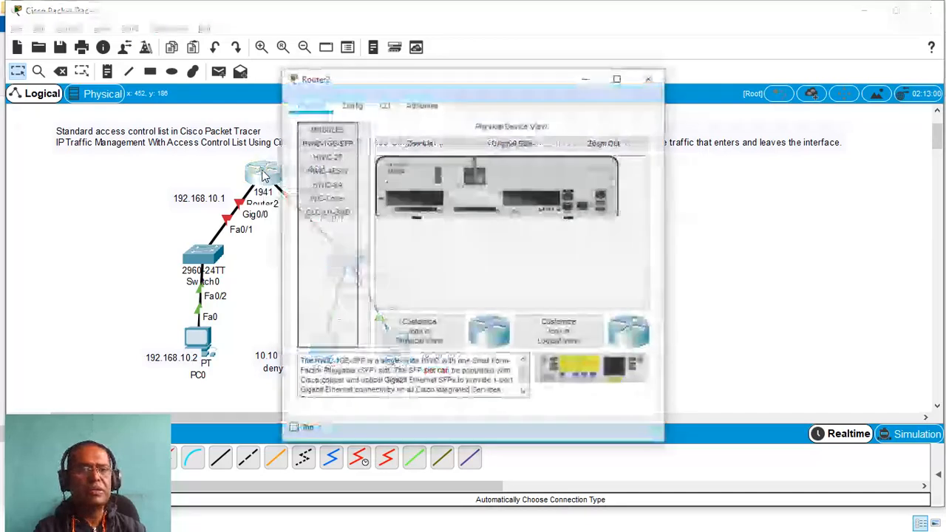
click(353, 107)
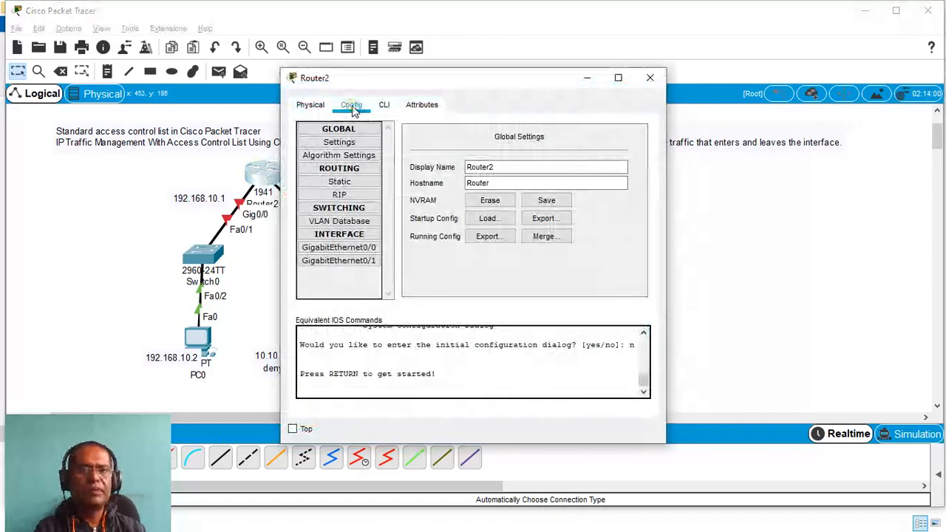
click(316, 105)
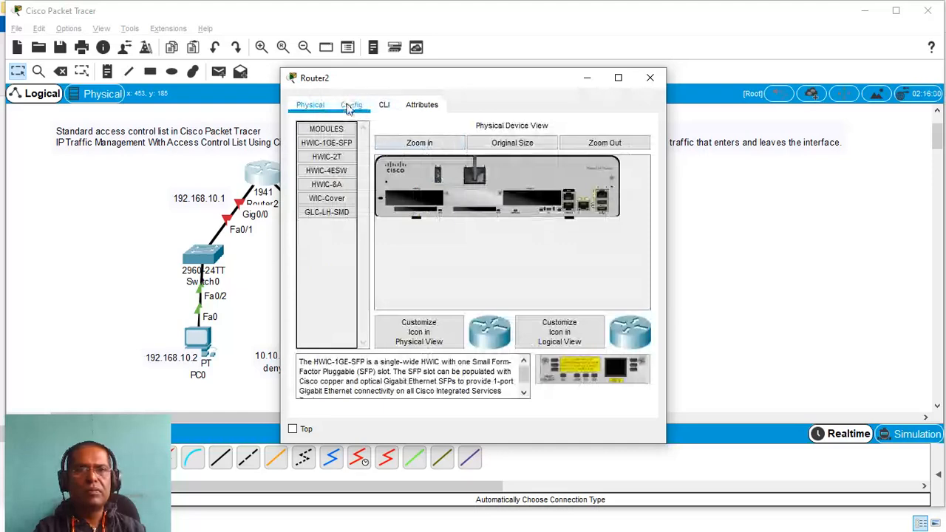
click(351, 104)
click(345, 130)
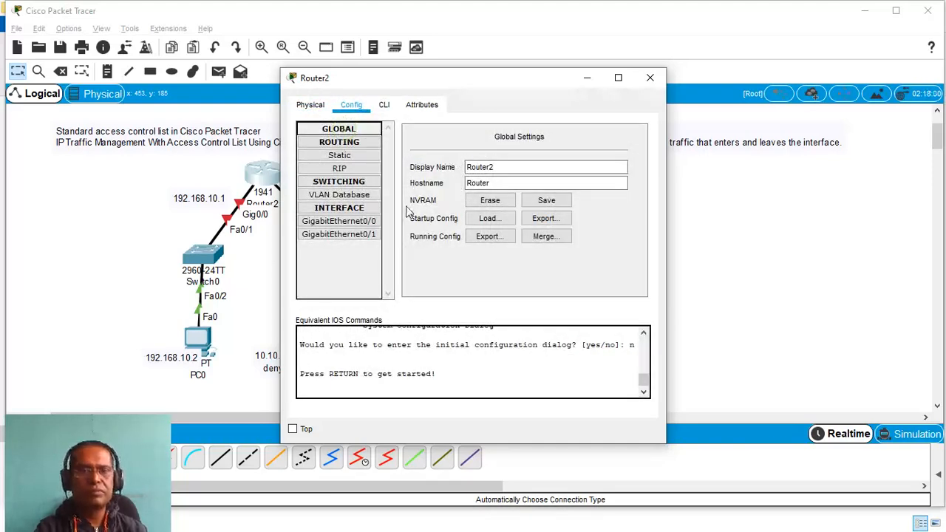
click(338, 221)
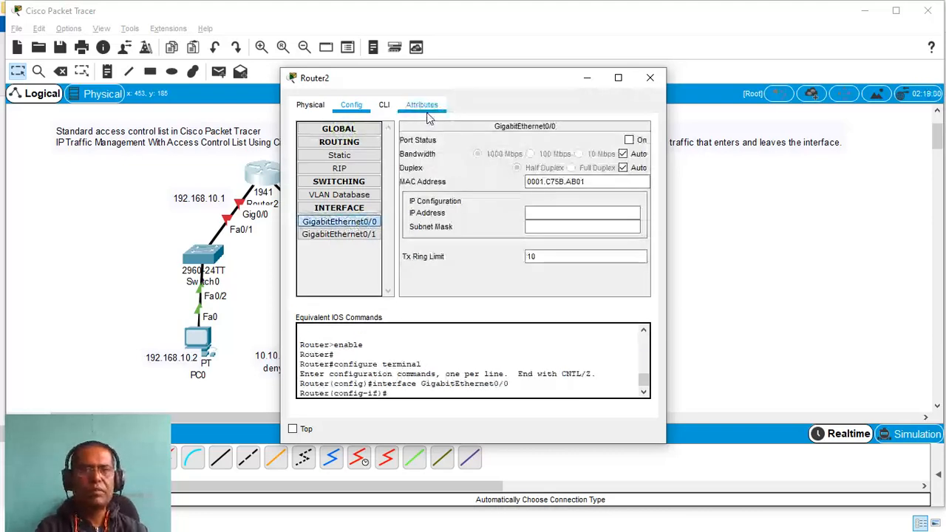
drag(418, 81, 446, 78)
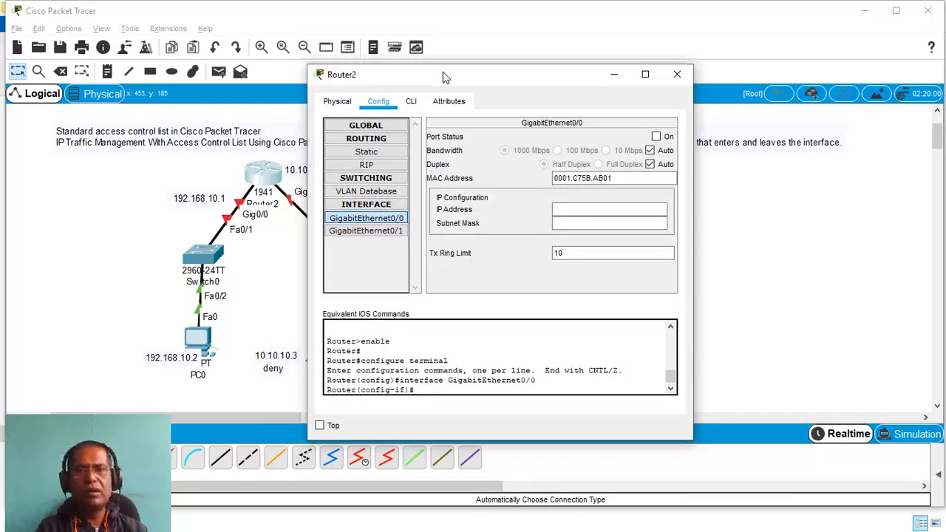
click(574, 209)
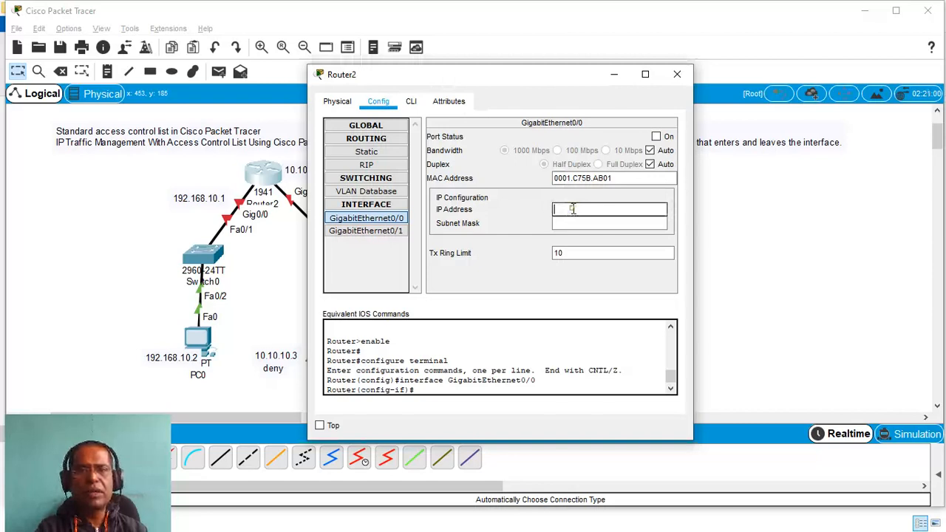
text(192)
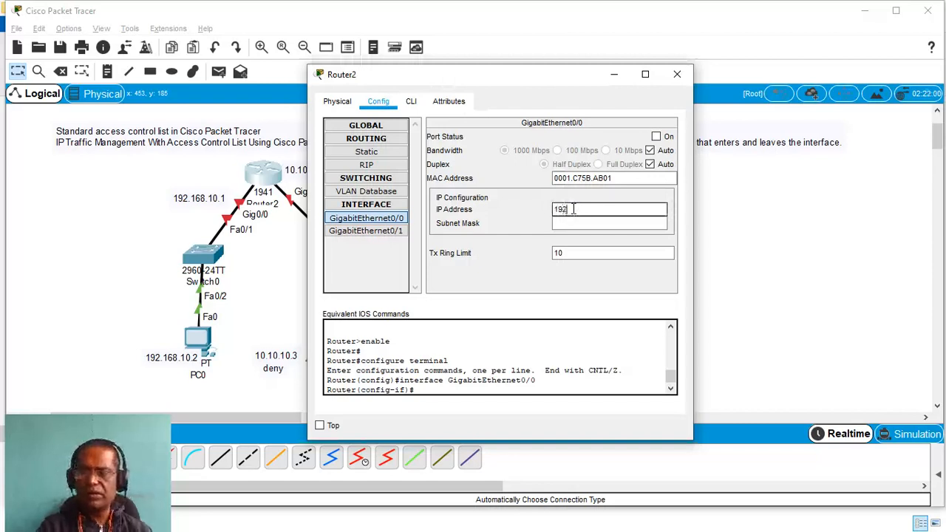
text(.168.1)
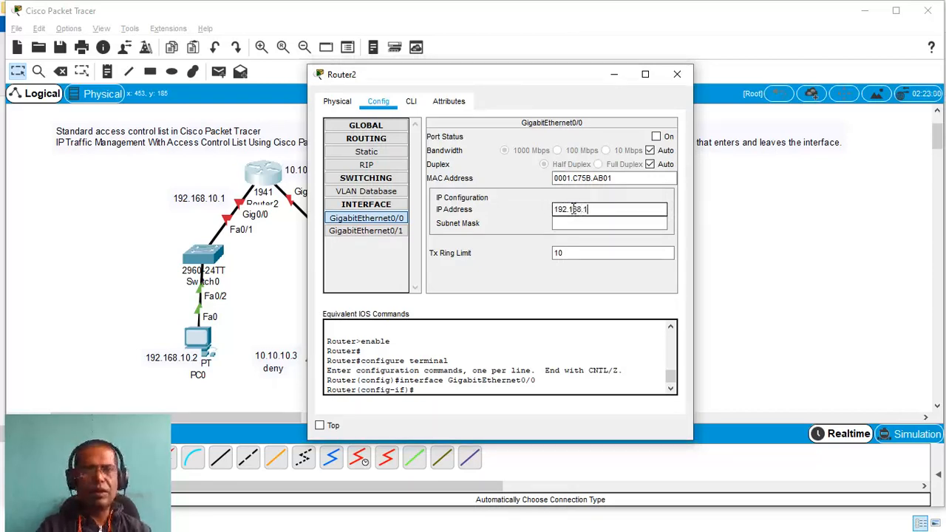
text(0.1)
click(571, 222)
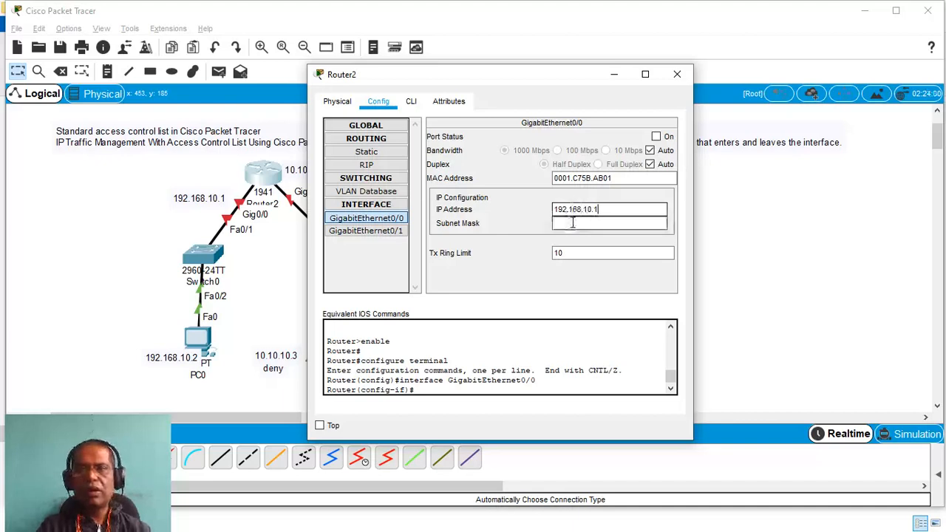
click(656, 138)
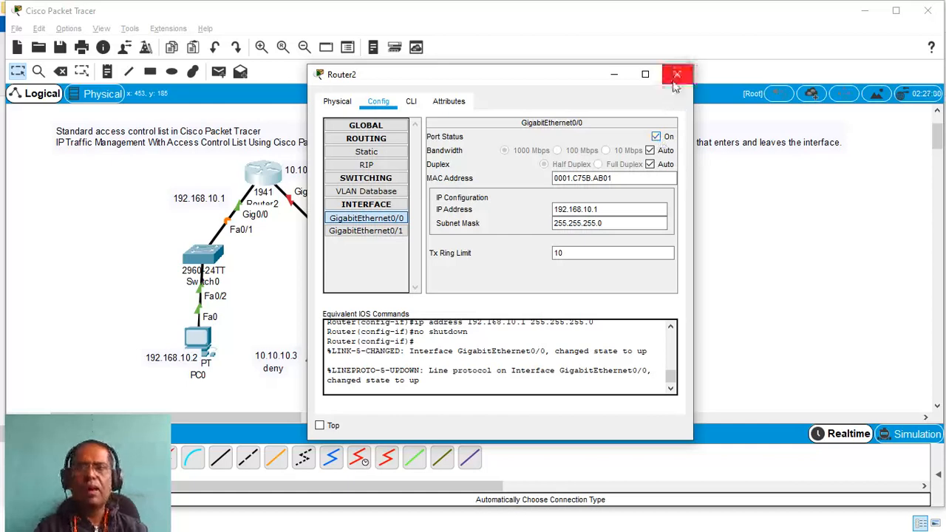
Step: Configure Router2's GigabitEthernet0/1 interface with IP address 10.10.10.1 and subnet mask 255.0.0.0, and turn its port on
click(390, 231)
drag(458, 78, 541, 87)
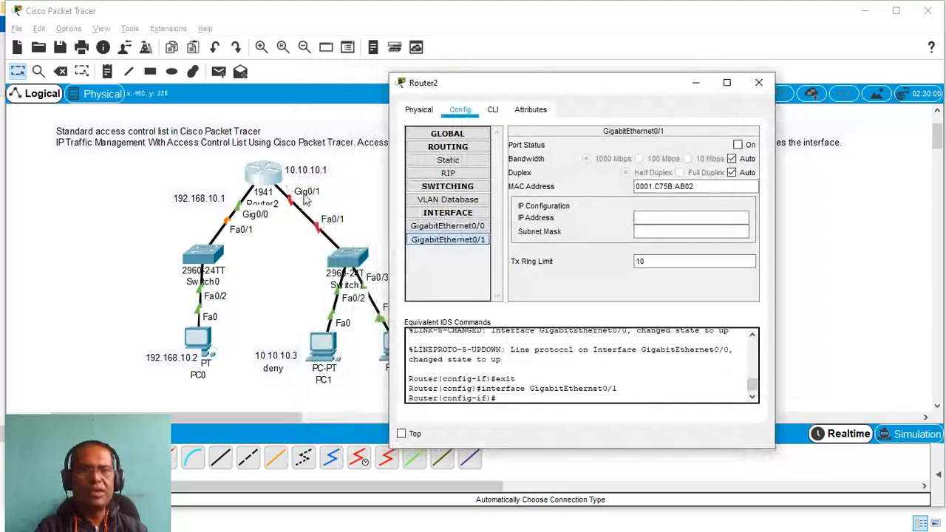
click(654, 218)
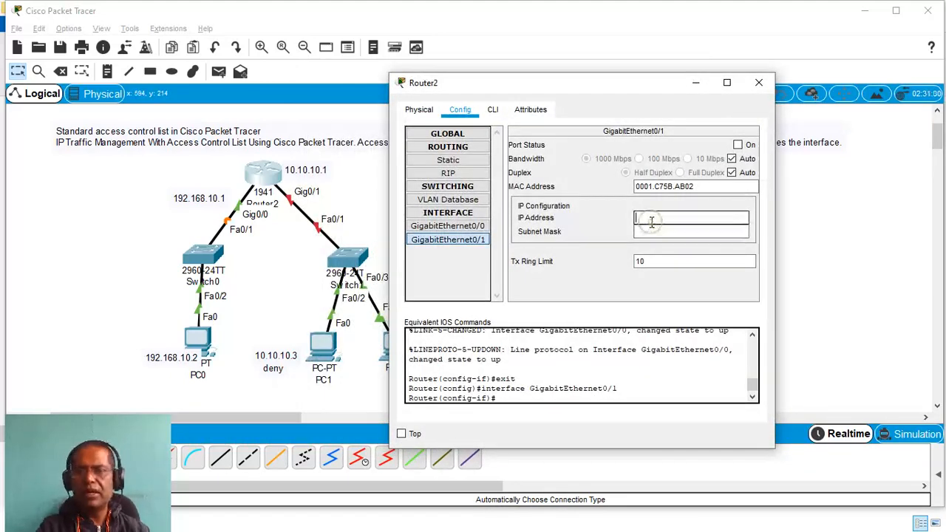
text(10.10.10.)
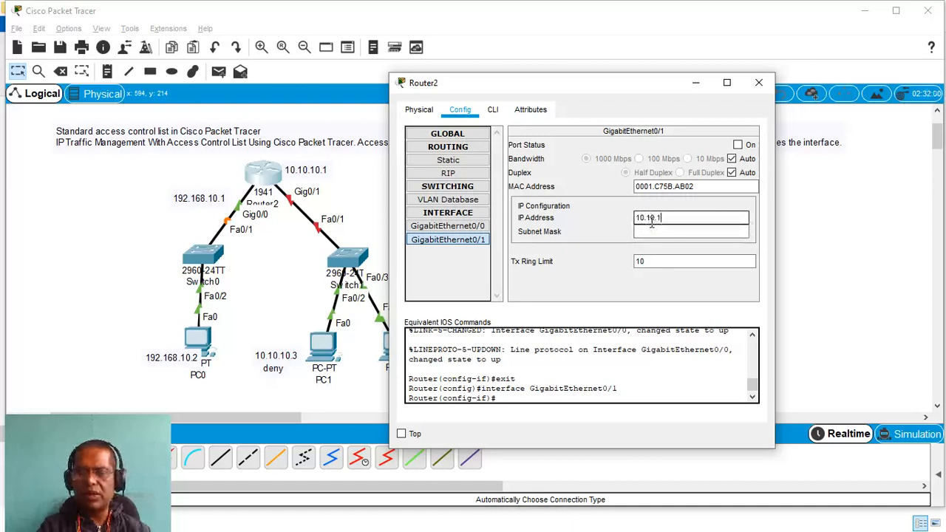
text(1)
click(651, 229)
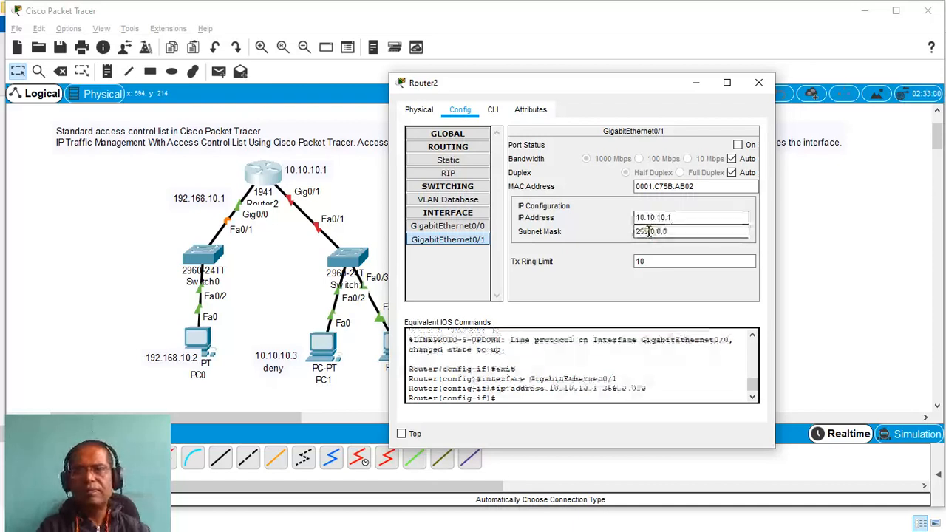
click(738, 145)
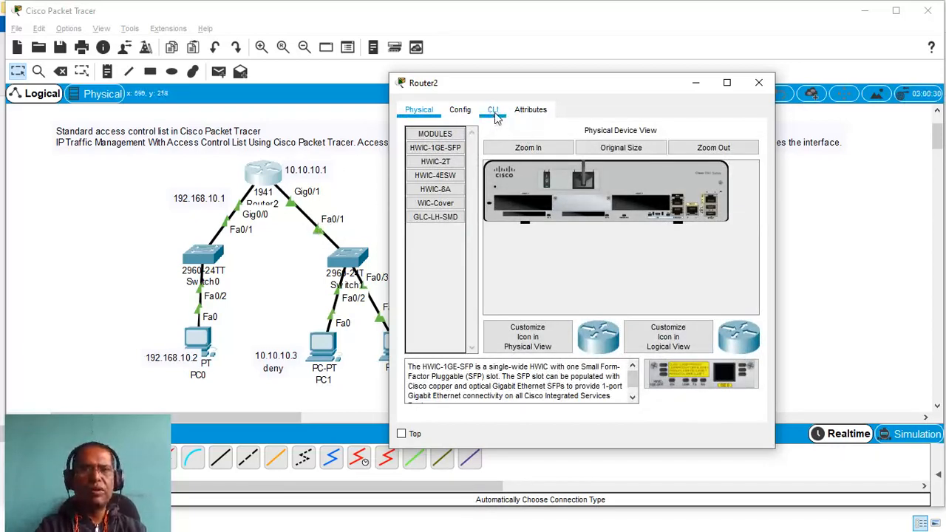
click(699, 85)
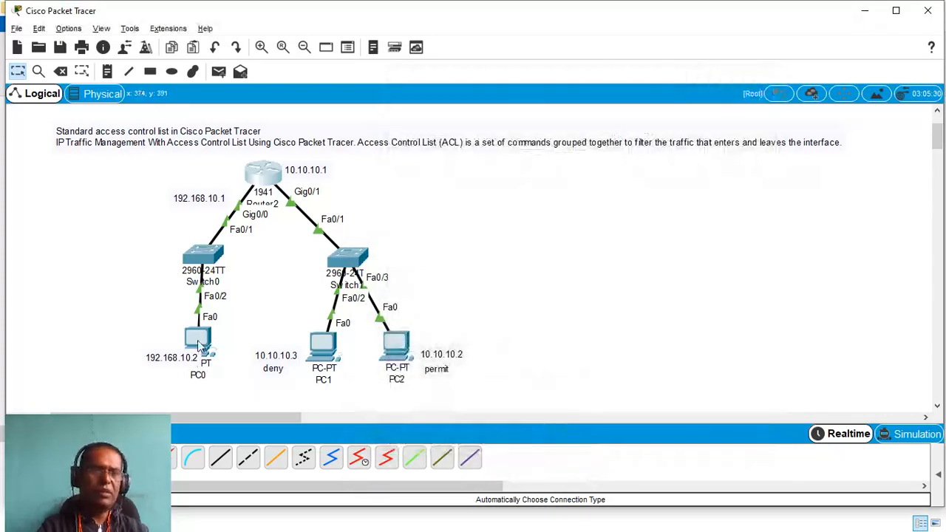
Step: Test connectivity from PC0 to PC2 by pinging 10.10.10.2 repeatedly in PC0's Command Prompt
mouse_move(199, 345)
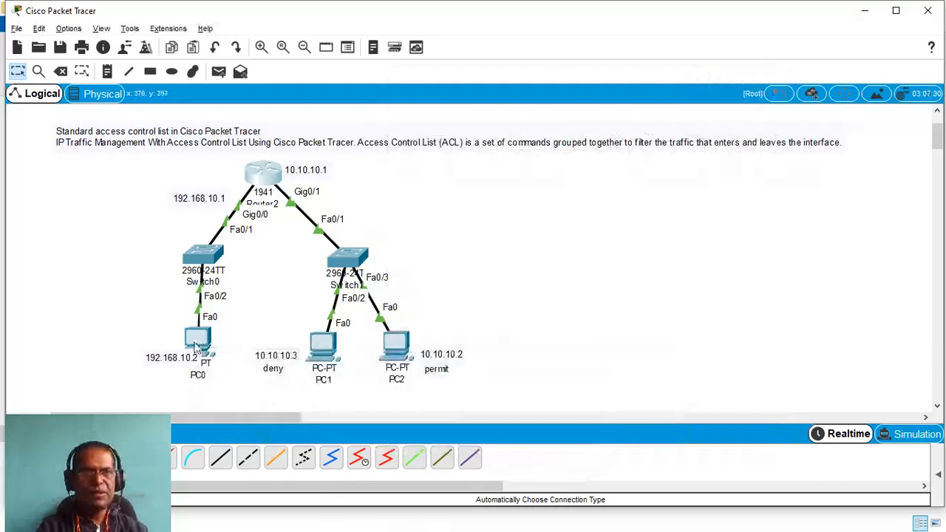
click(197, 346)
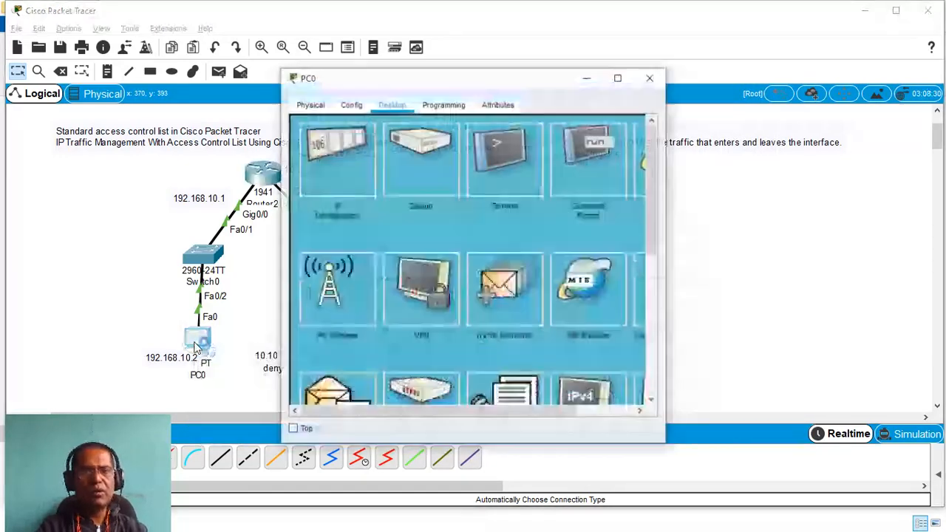
click(593, 153)
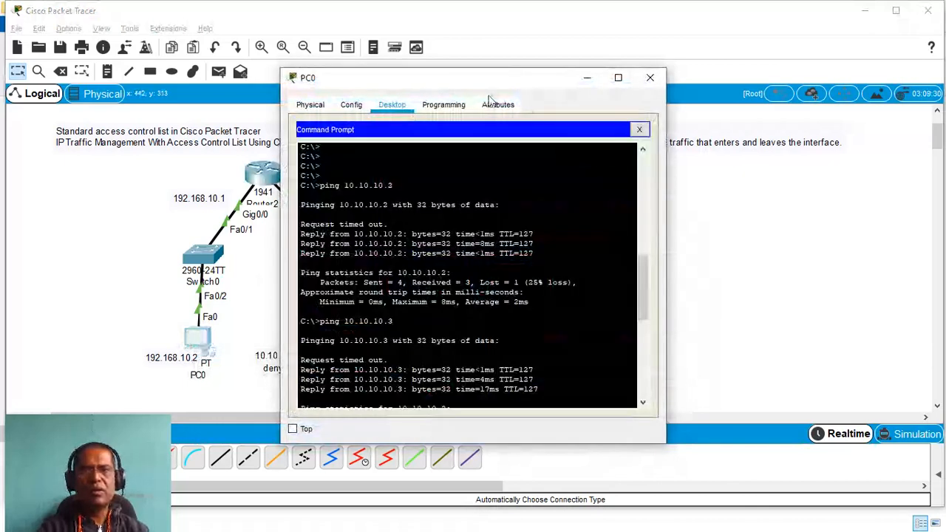
drag(473, 80, 670, 71)
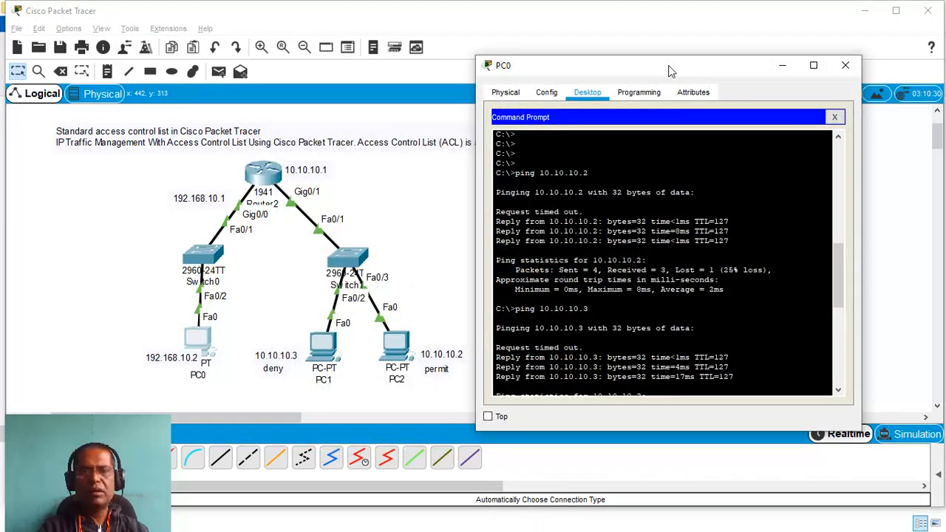
click(667, 385)
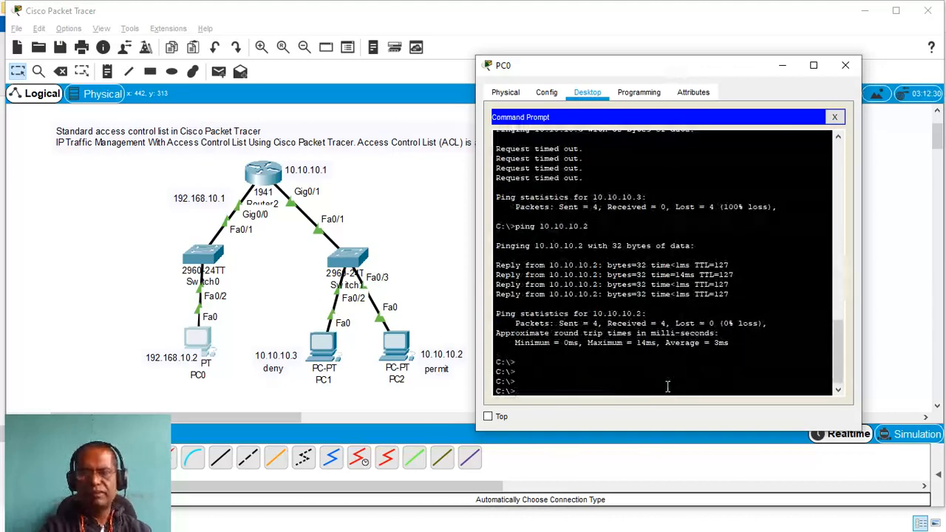
key(Up)
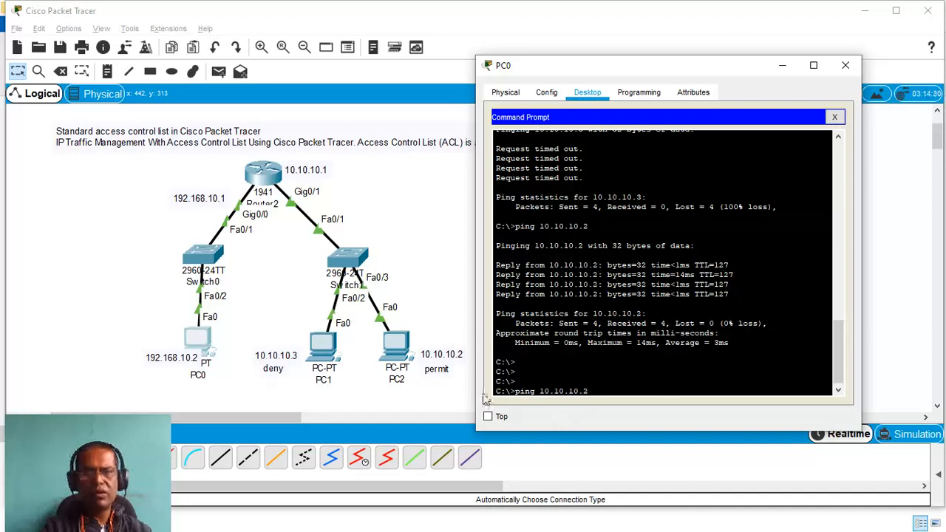
key(Return)
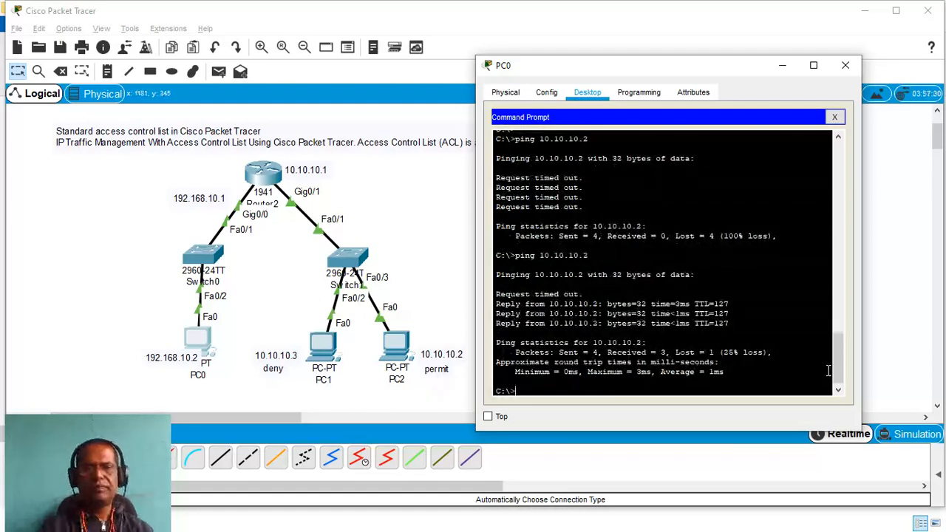
key(Up)
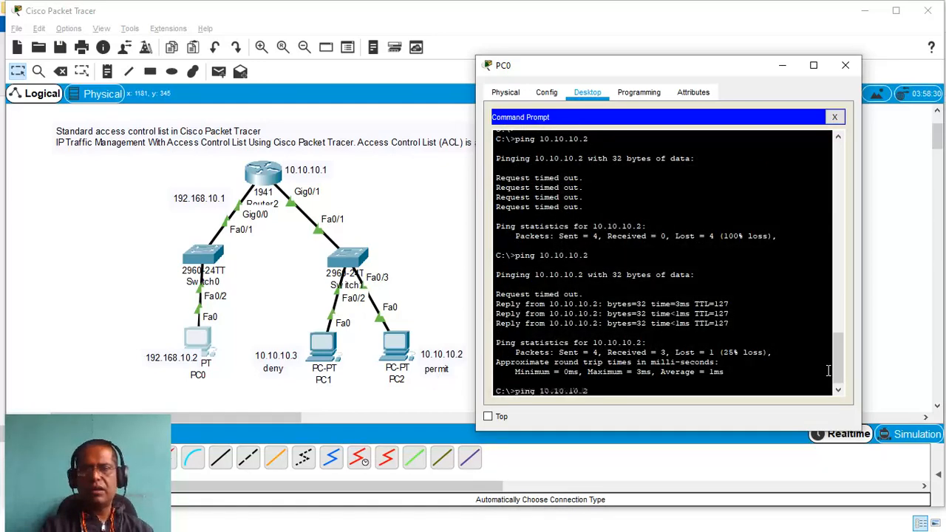
key(Return)
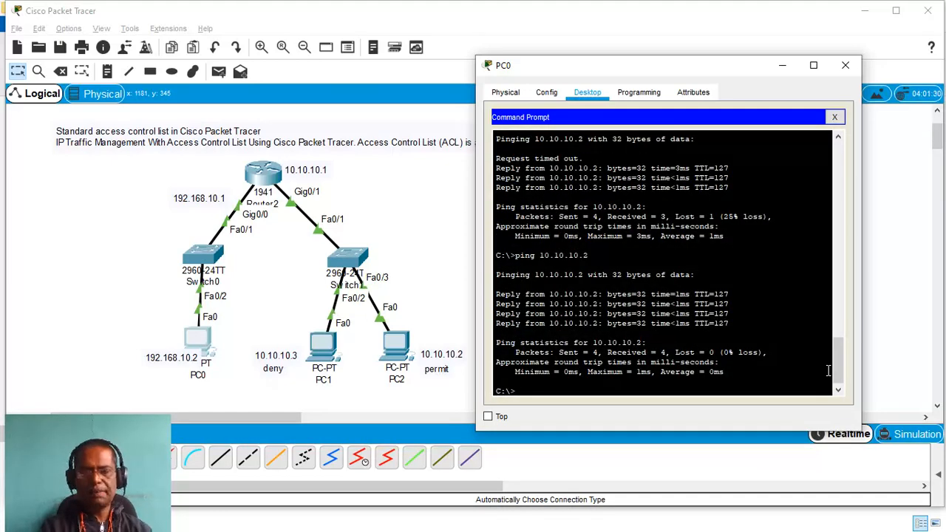
Step: Test connectivity from PC0 to PC1 by pinging 10.10.10.3 twice
key(Up)
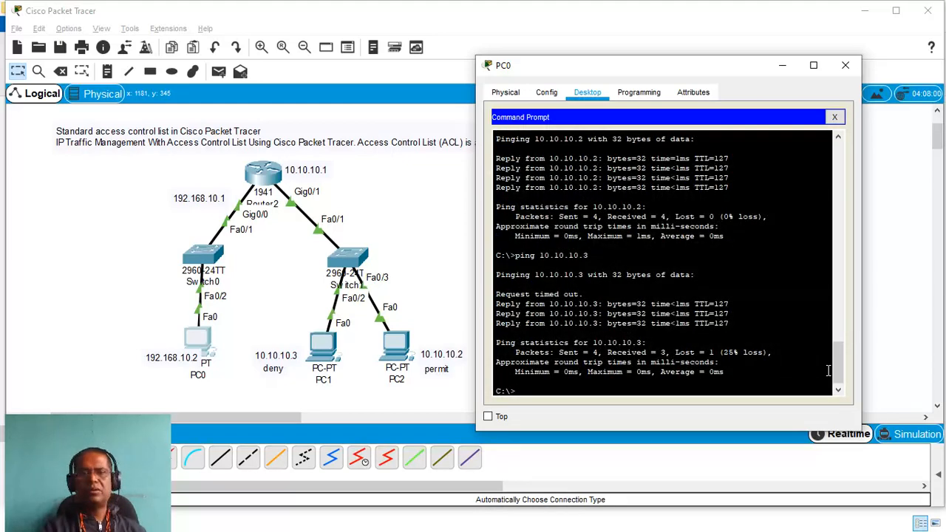
key(Up)
key(Return)
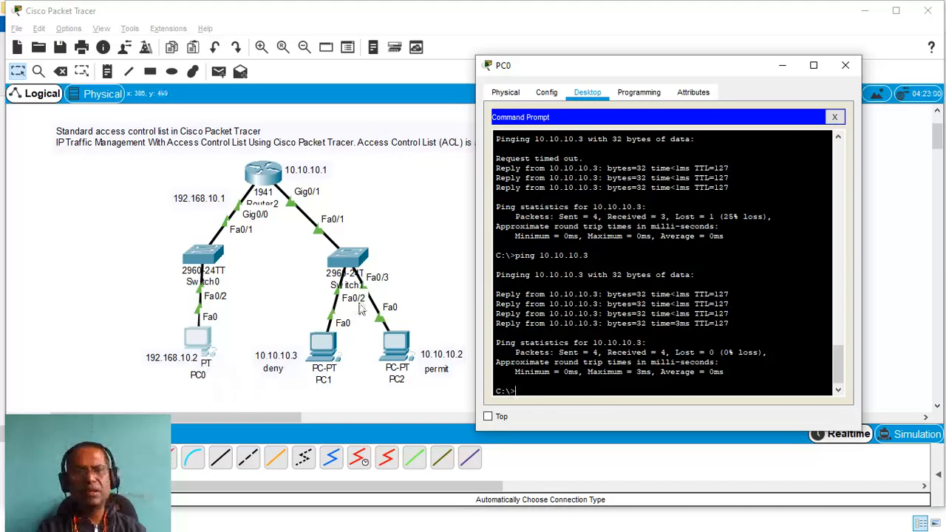
Step: Move the 192.168.10.2 label beside PC0 so it no longer covers the device's own label
mouse_move(275, 177)
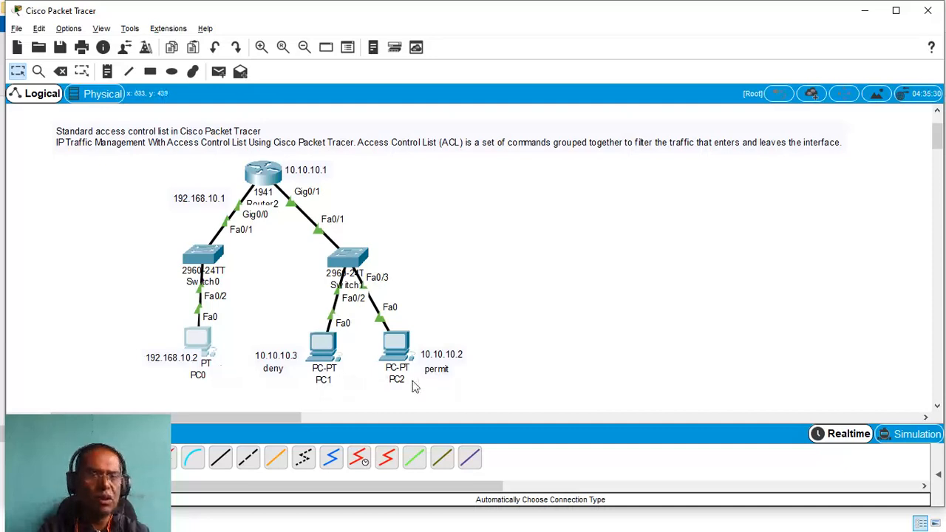
mouse_move(415, 387)
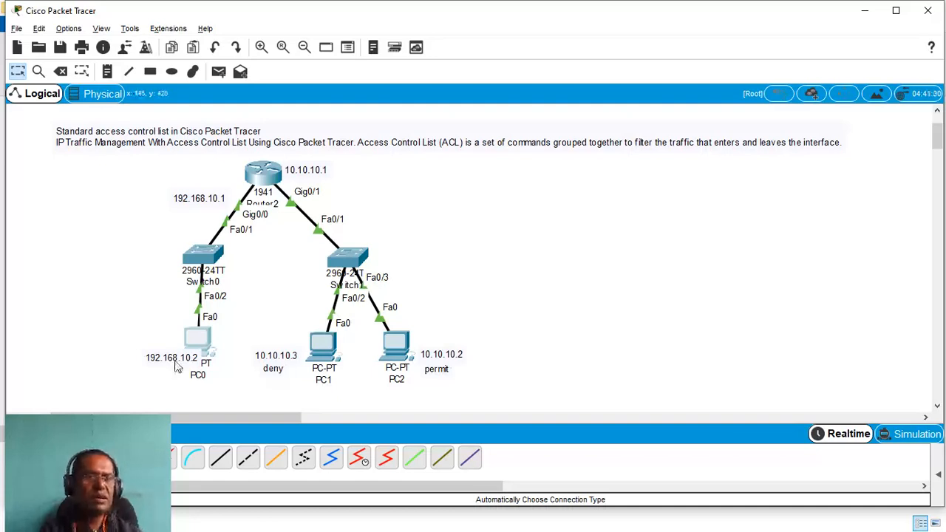
drag(176, 364, 154, 345)
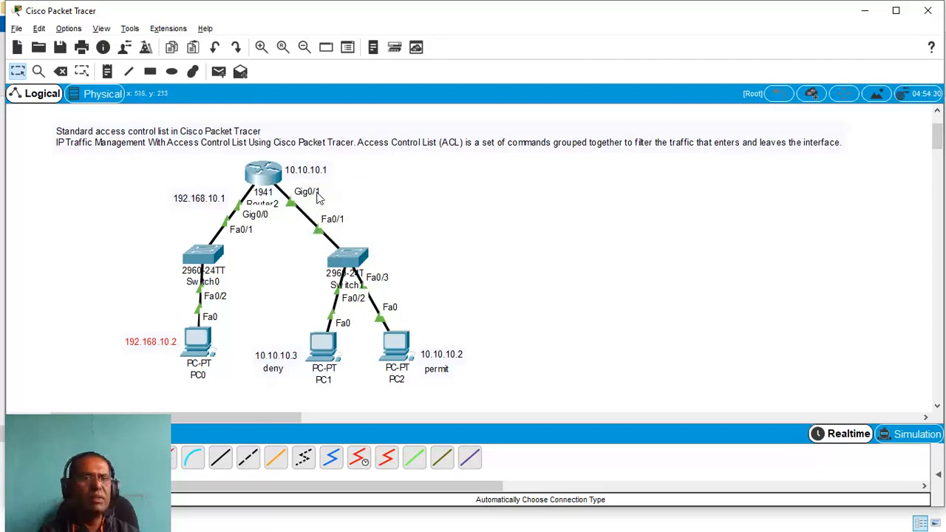
Step: Open Router2's command line and exit interface configuration back to global configuration mode
click(268, 179)
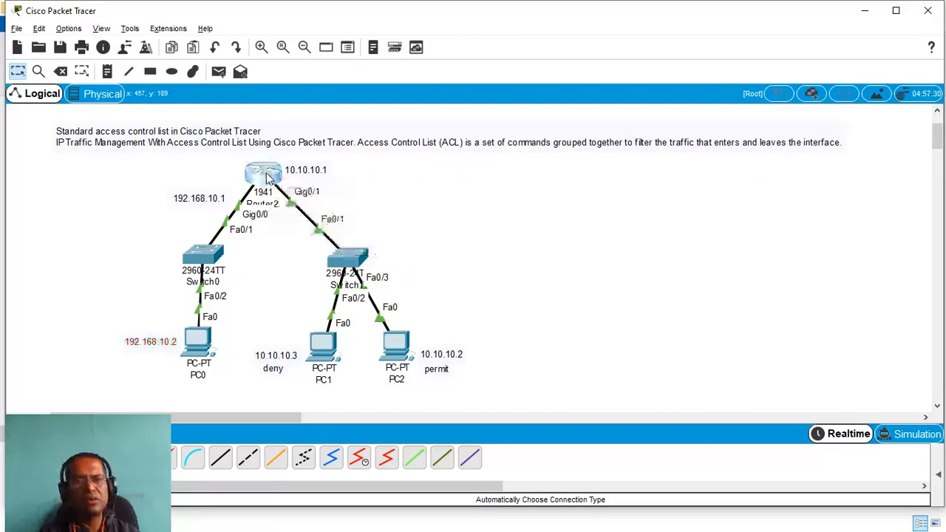
click(493, 110)
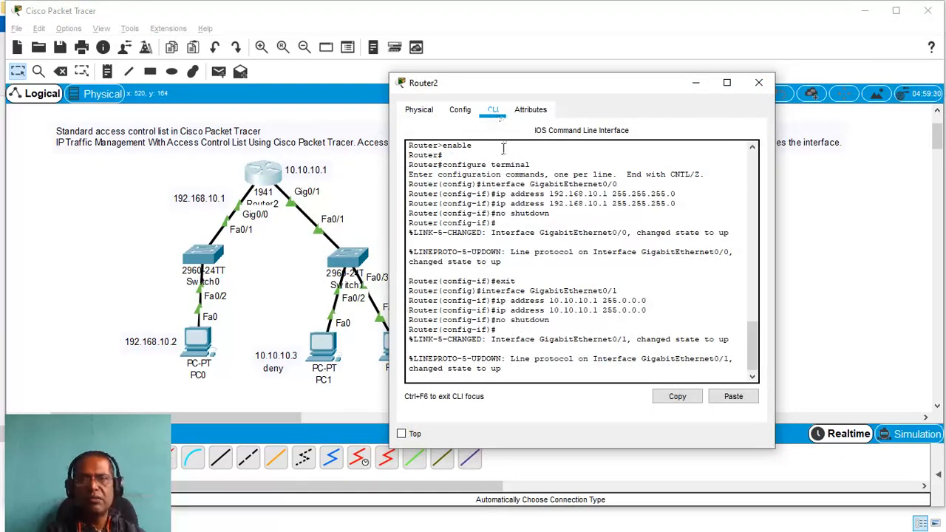
key(Return)
key(Return)
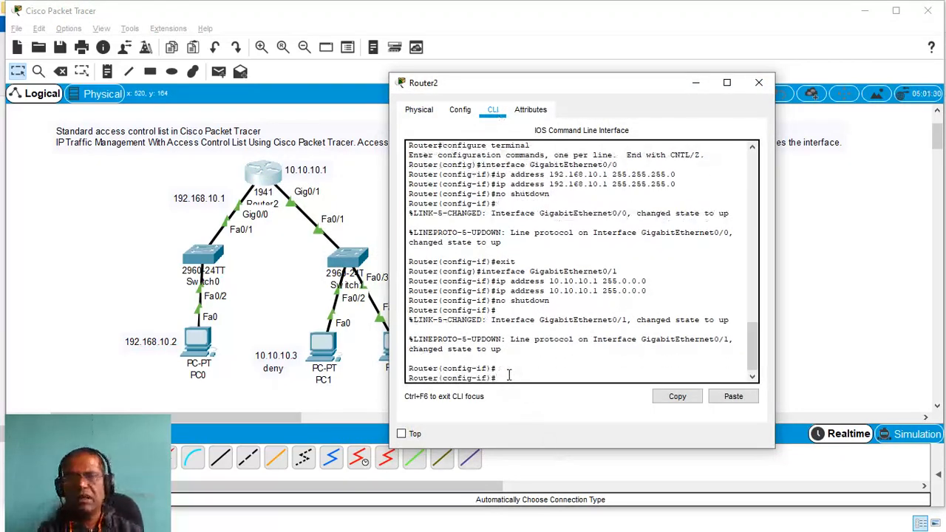
text(exit)
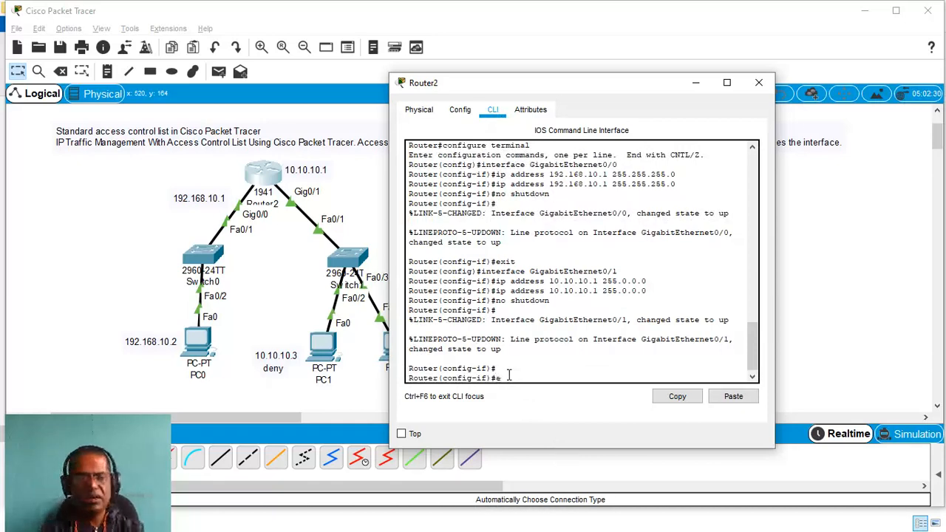
key(Return)
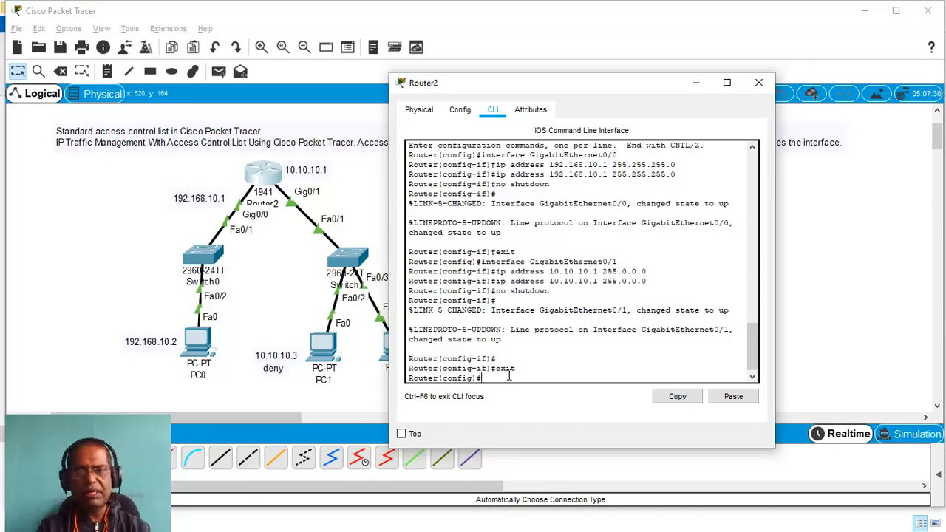
Step: Add an entry to standard access list 1 on Router2 that denies host 10.10.10.3
text(ac)
key(Tab)
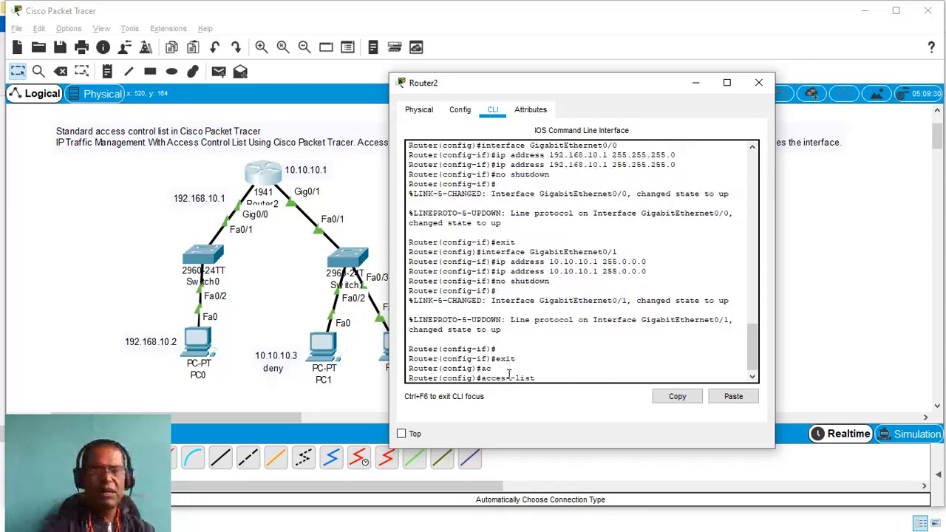
text(1)
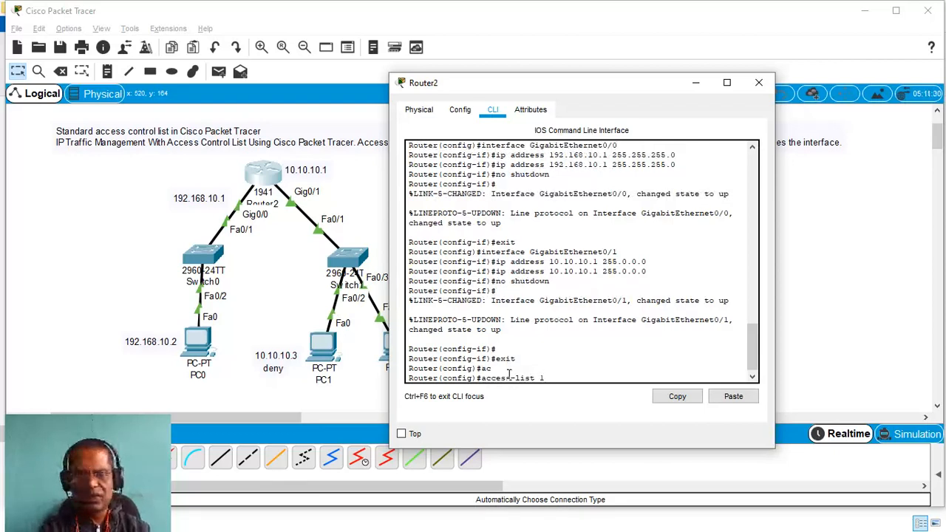
text( de)
key(Tab)
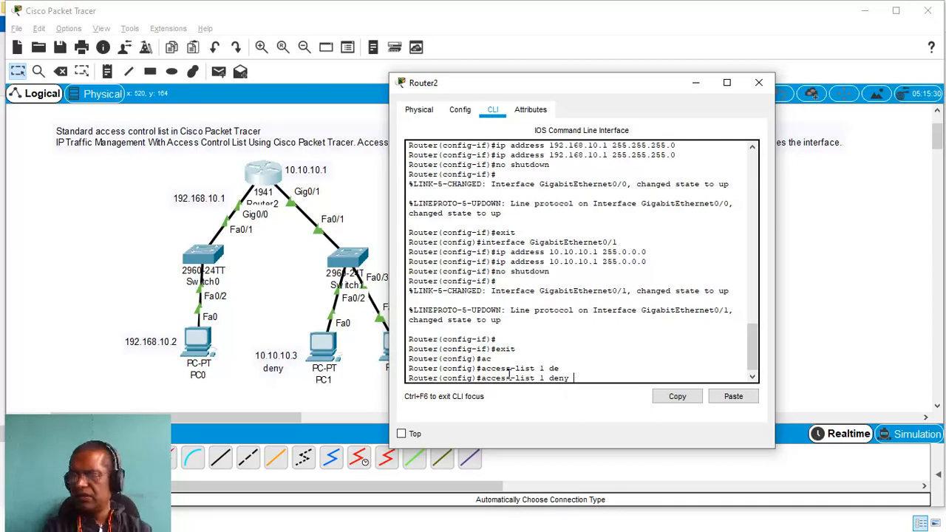
text(h)
key(Tab)
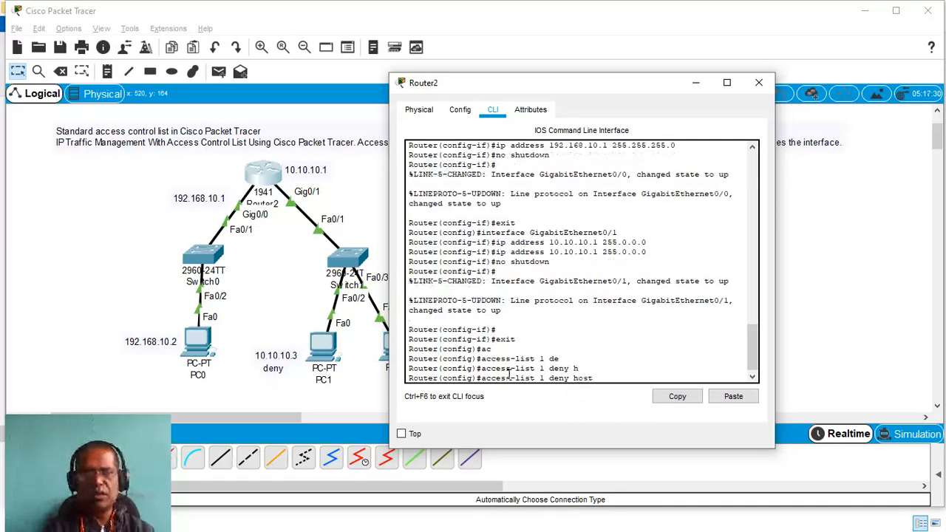
text(10.)
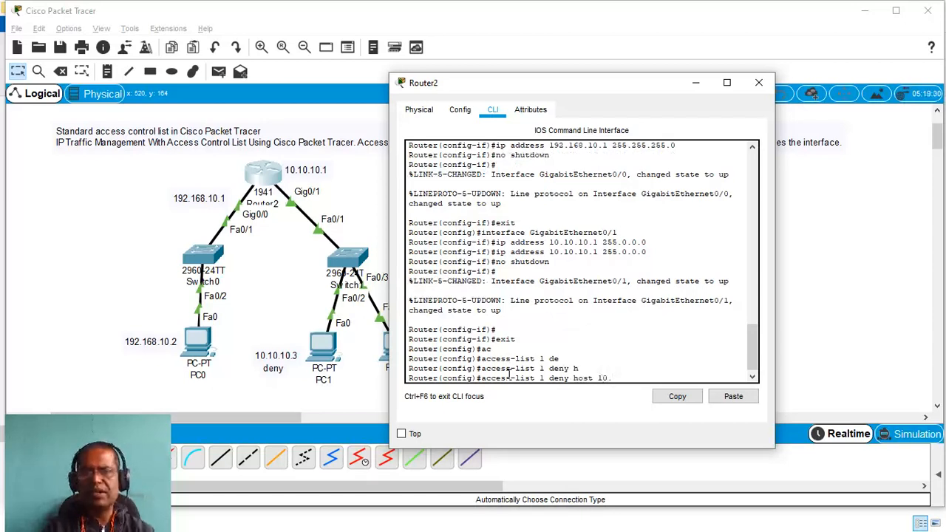
text(10.10.)
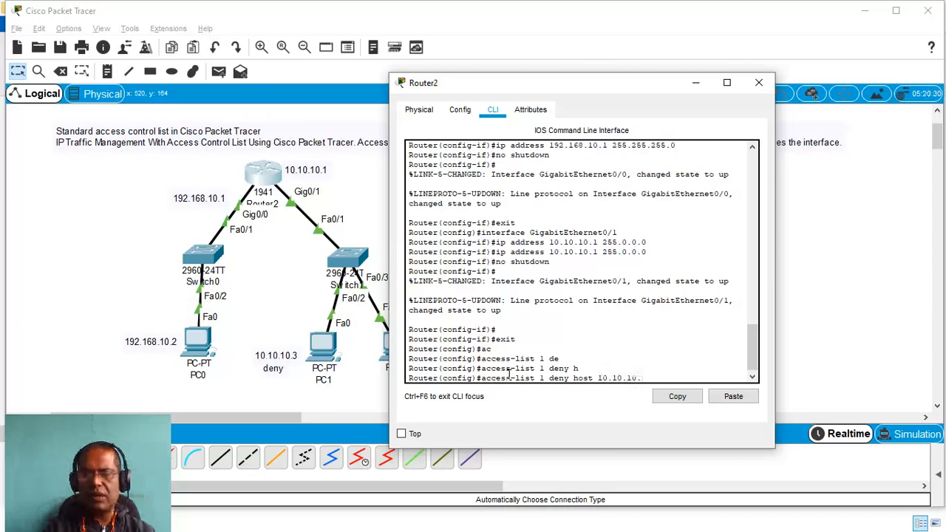
text(3)
key(Return)
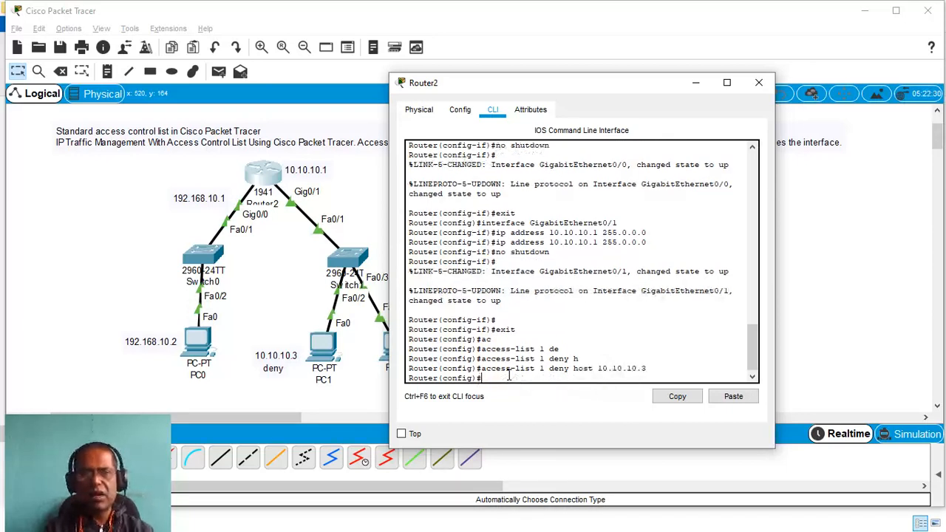
Step: Reuse the previous deny command to add an access list 1 entry that permits host 10.10.10.2
key(Up)
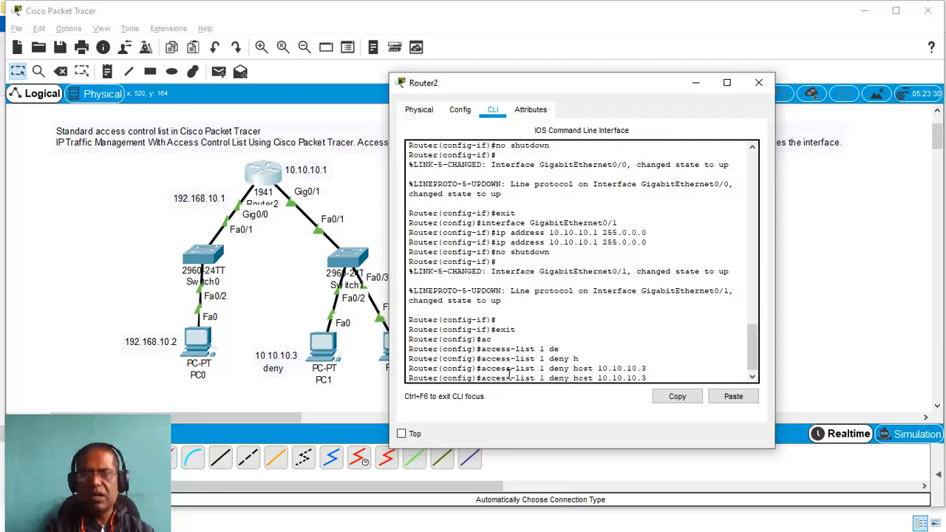
key(Left)
key(Left)
key(Left)
key(Left)
key(Left)
key(Left)
key(Left)
key(Left)
key(Left)
key(Left)
key(Left)
key(Left)
key(Left)
key(Left)
key(Left)
key(Left)
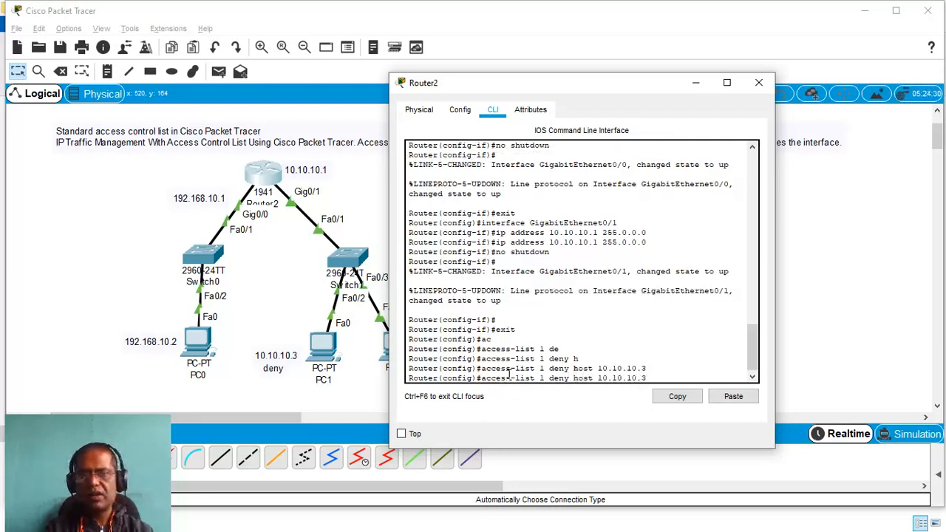
key(BackSpace)
key(BackSpace)
key(BackSpace)
key(BackSpace)
text(pe)
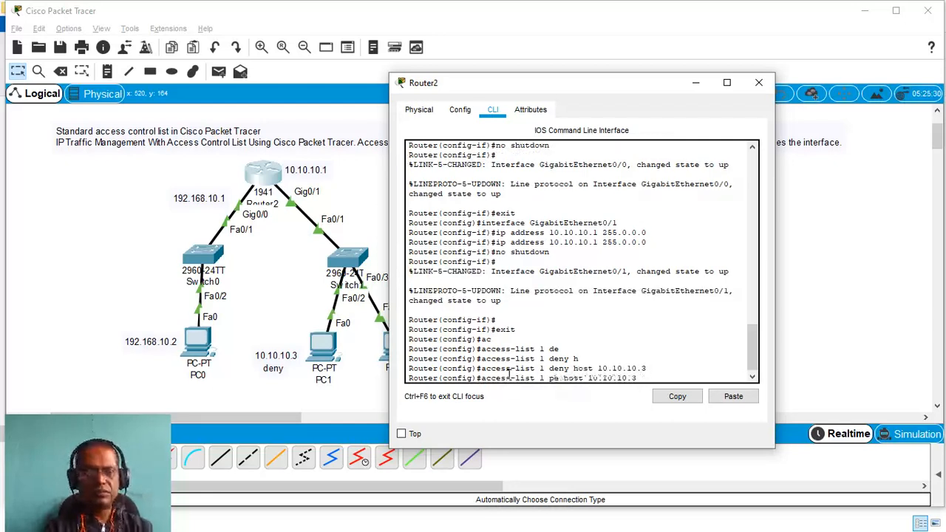
text(rmit)
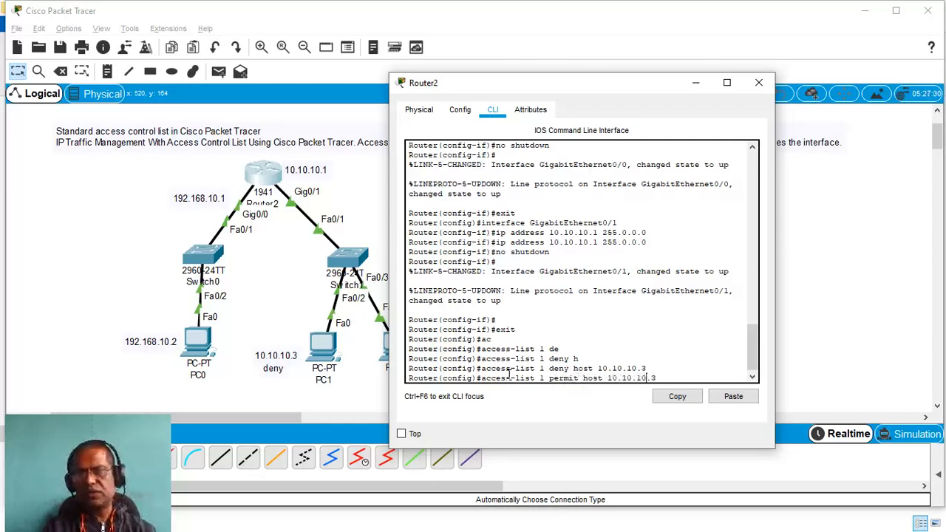
key(BackSpace)
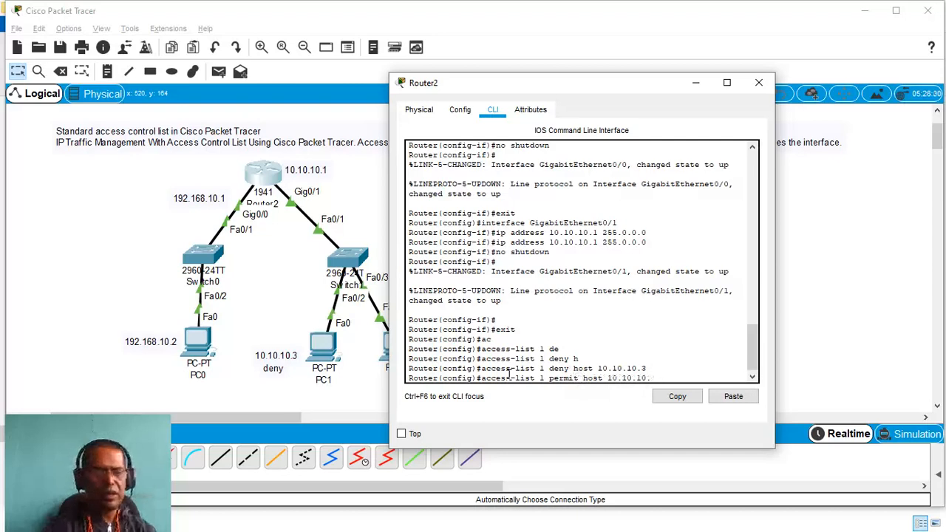
text(2)
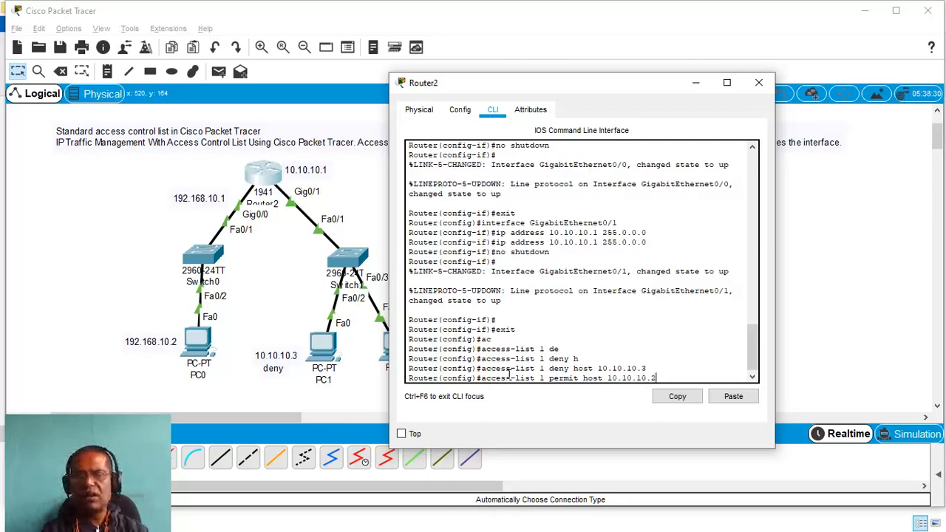
key(Return)
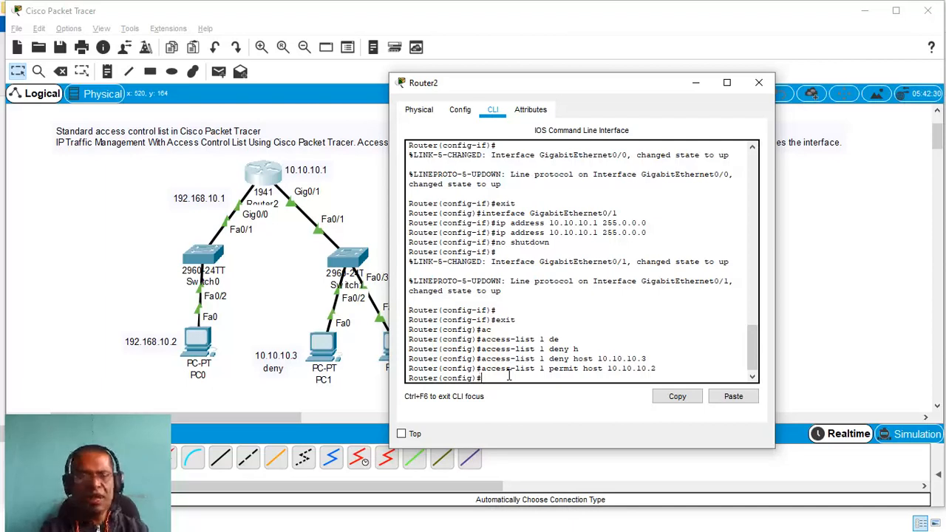
Step: Enter configuration mode for Router2's GigabitEthernet 0/1 interface
text(int)
key(Tab)
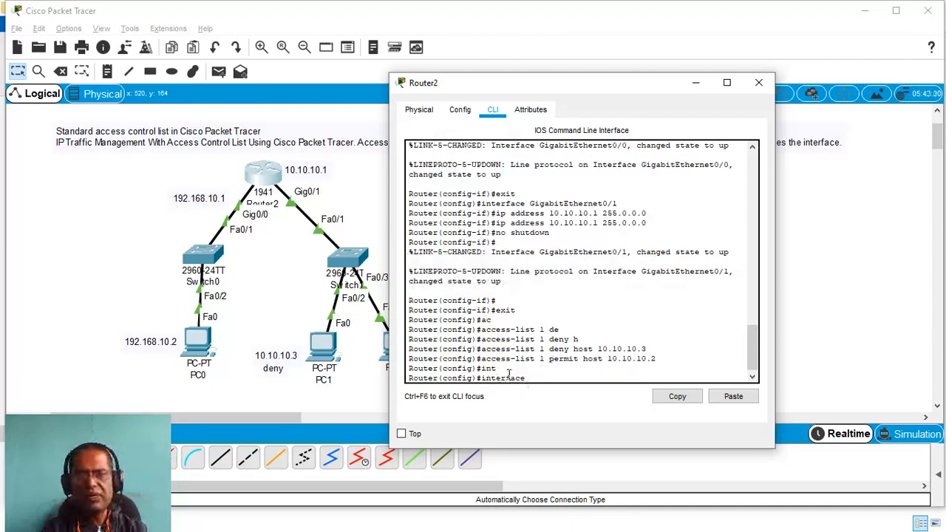
text(g)
key(Tab)
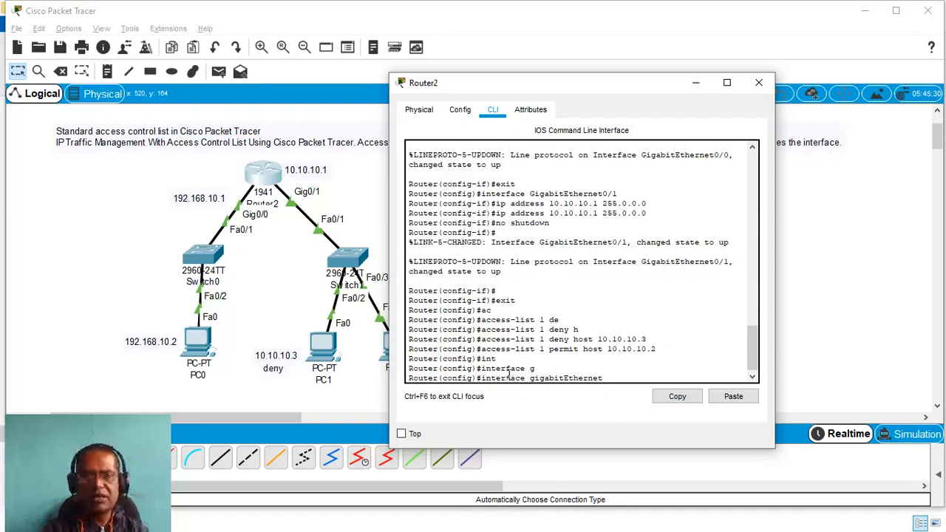
text(0/1)
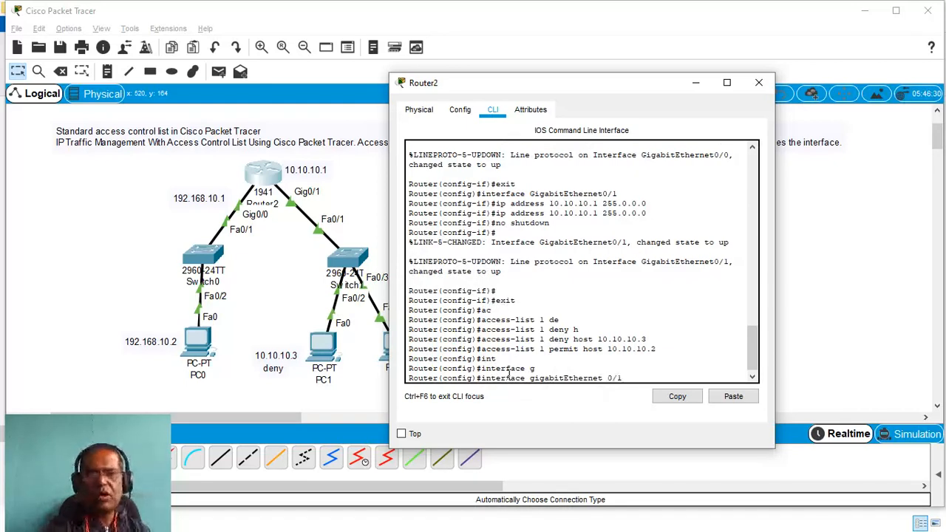
key(Return)
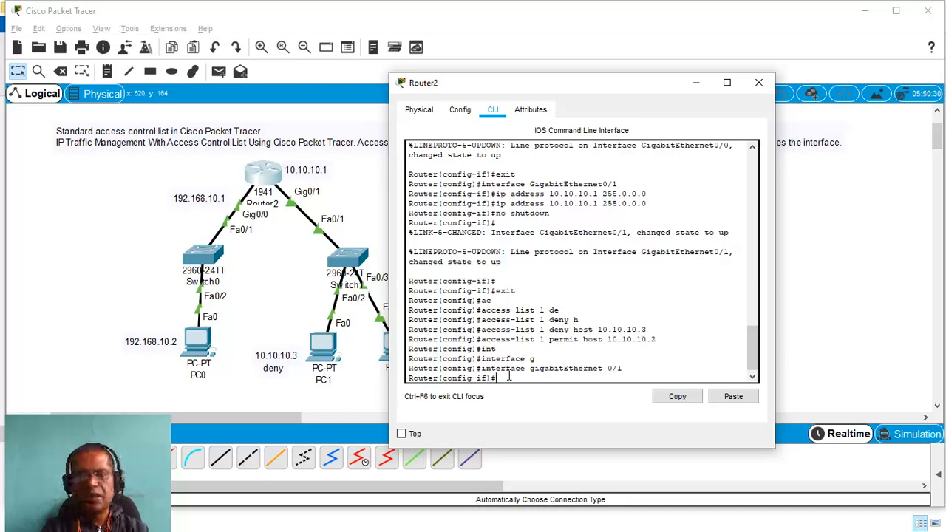
Step: Apply access list 1 to the GigabitEthernet 0/1 interface in the inbound direction with ip access-group
text(ip)
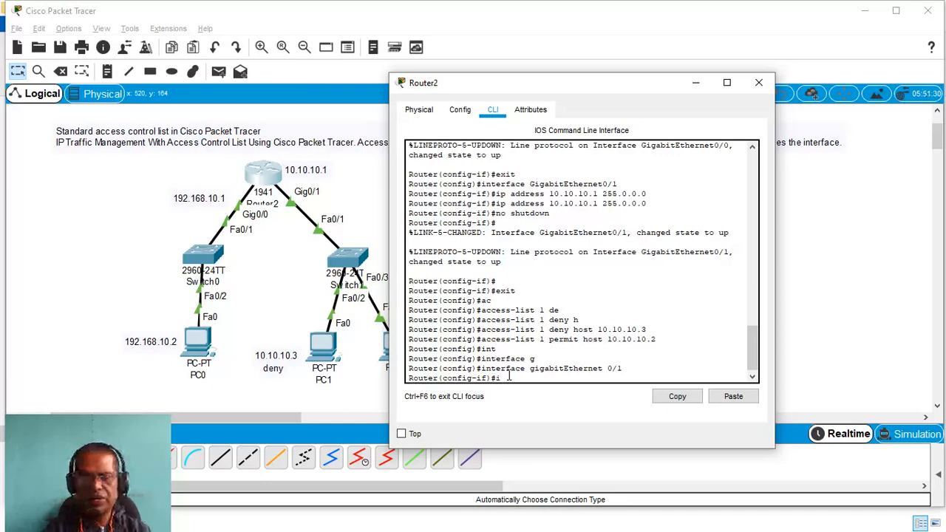
key(Tab)
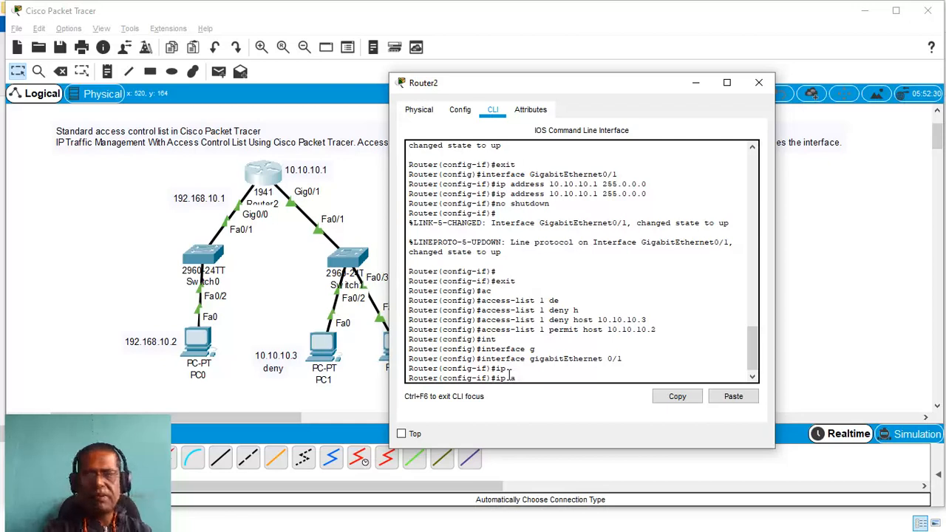
text(a)
key(Tab)
text(c)
key(Tab)
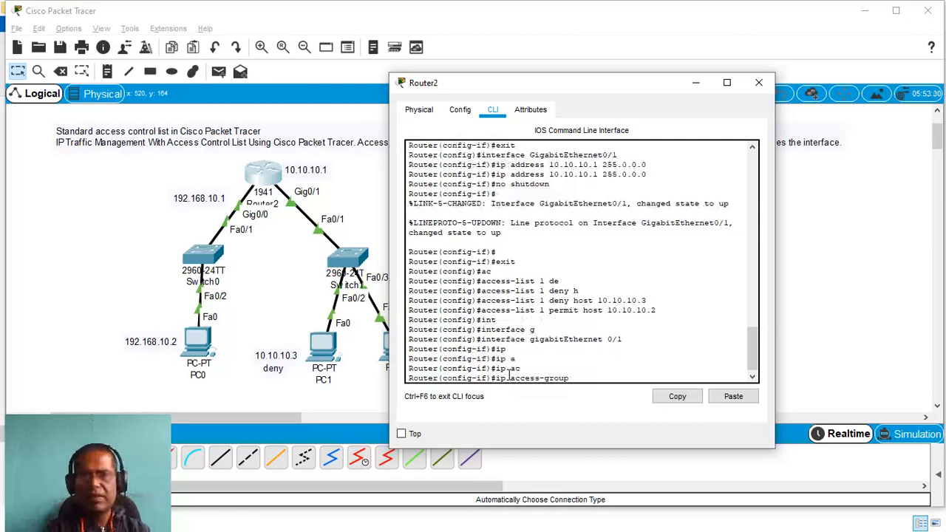
text(1)
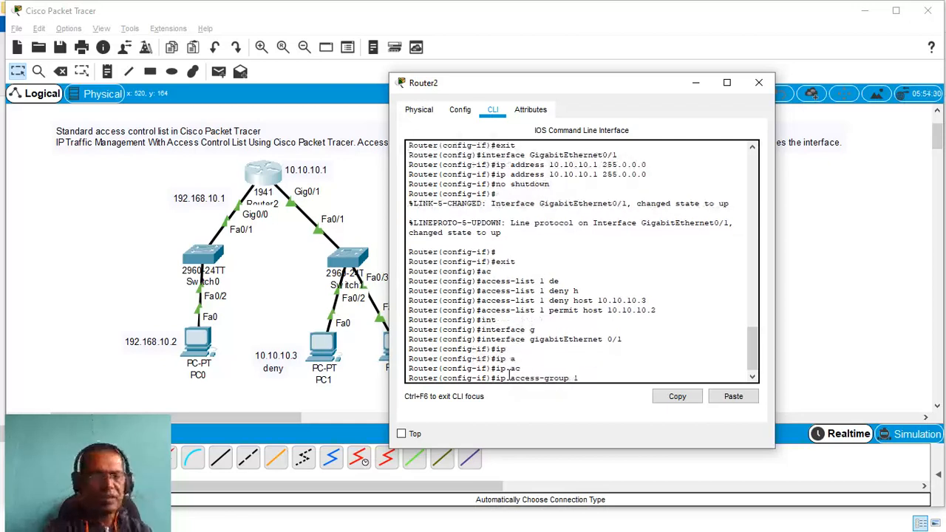
text( in)
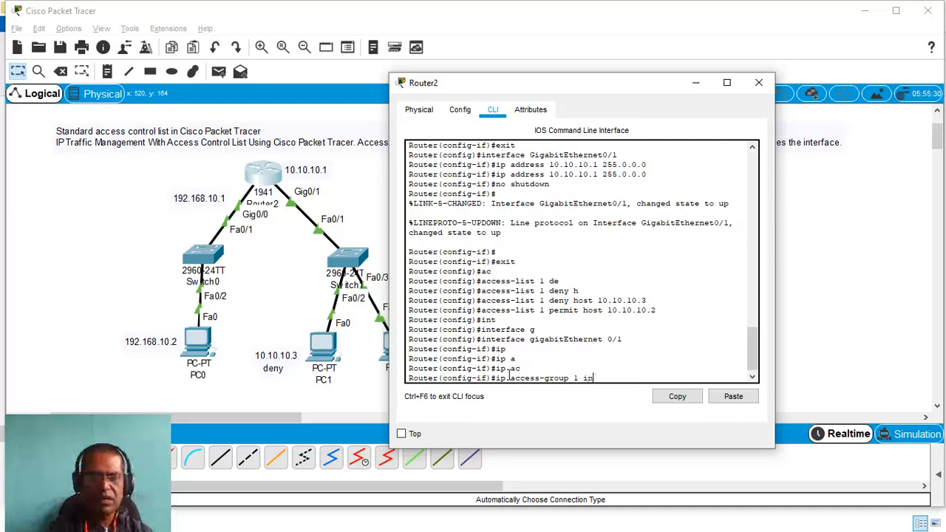
key(Return)
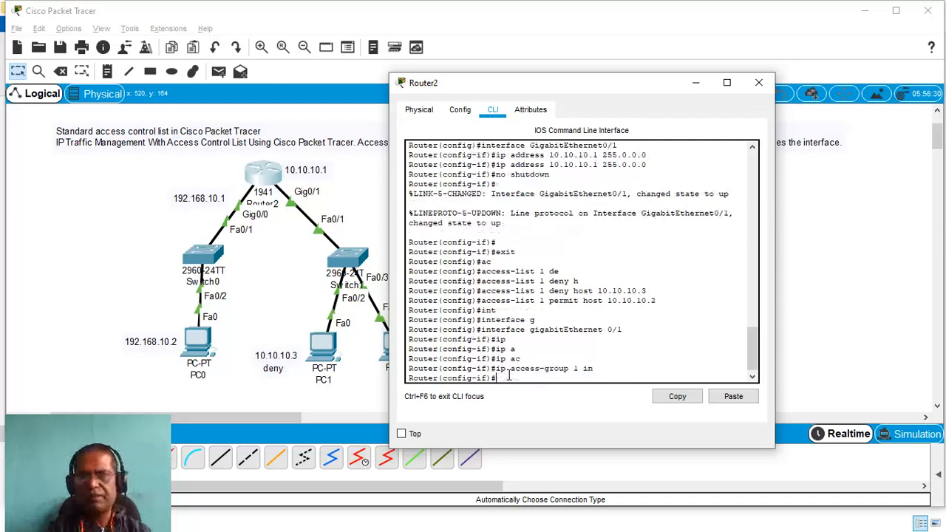
Step: Exit to privileged EXEC mode and save Router2's configuration with the wr command
text(exi)
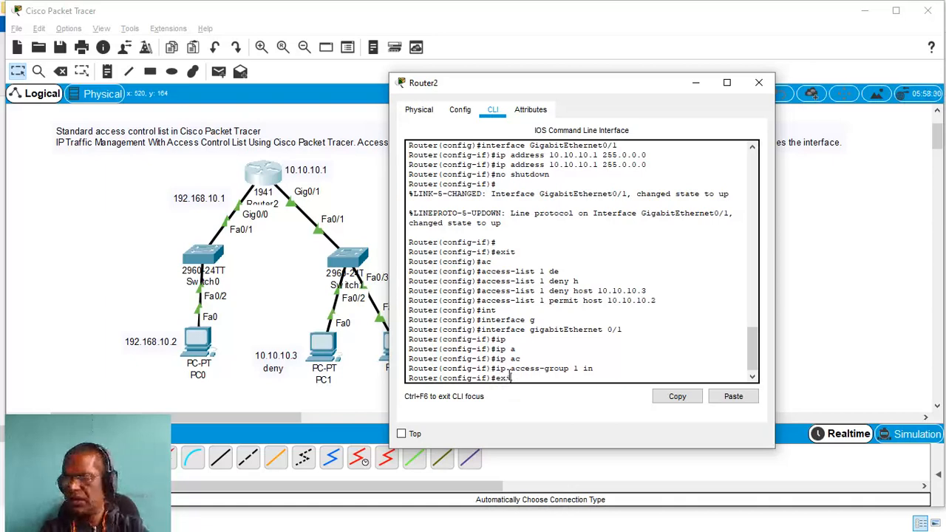
text(t)
key(Return)
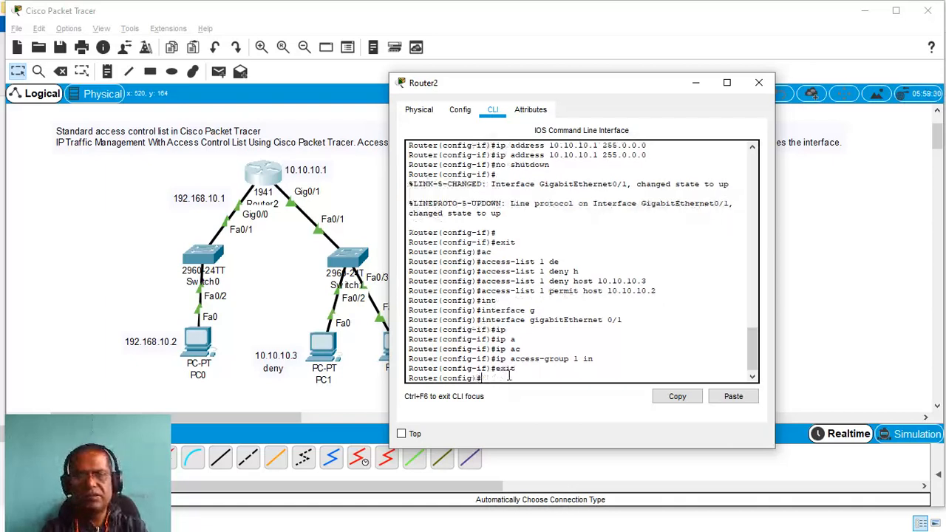
text(exit)
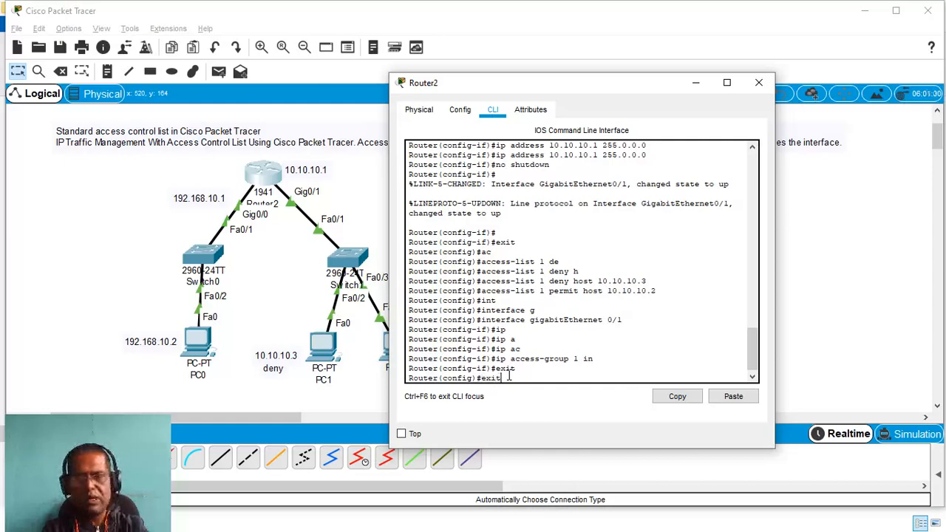
key(Return)
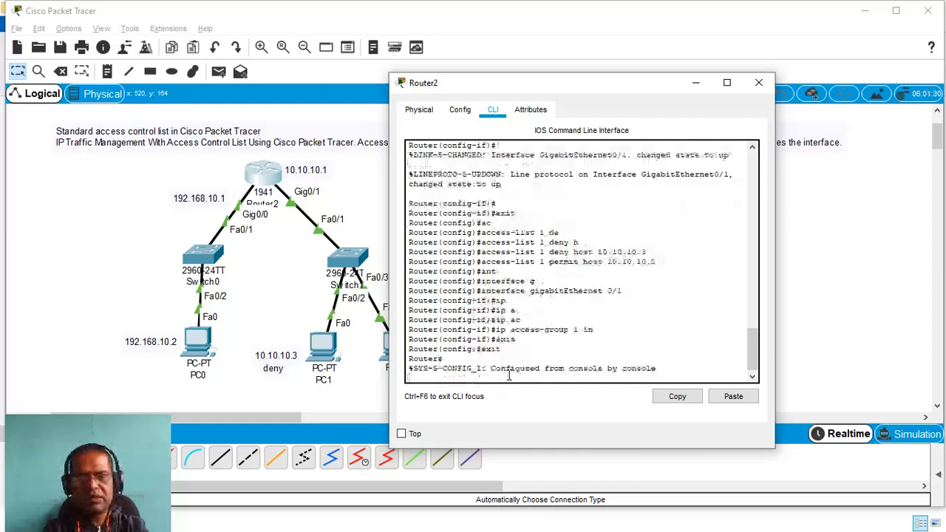
key(Return)
text(wr)
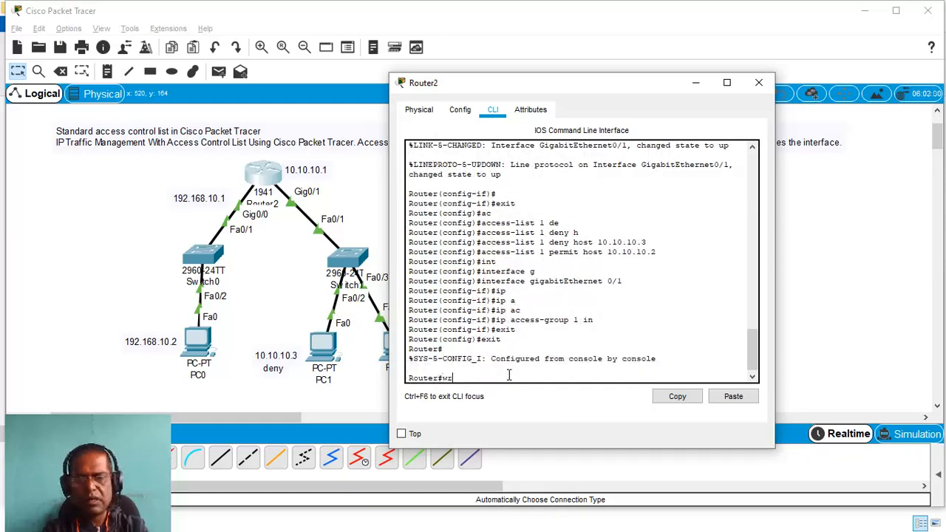
key(Return)
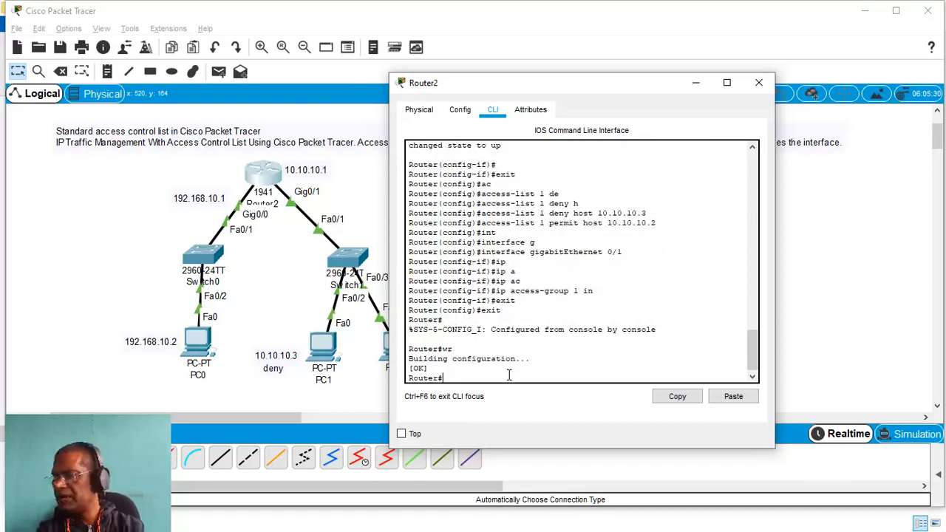
Step: Display Router2's configured access lists with show access-lists and highlight the listed entries
text(sh)
key(Tab)
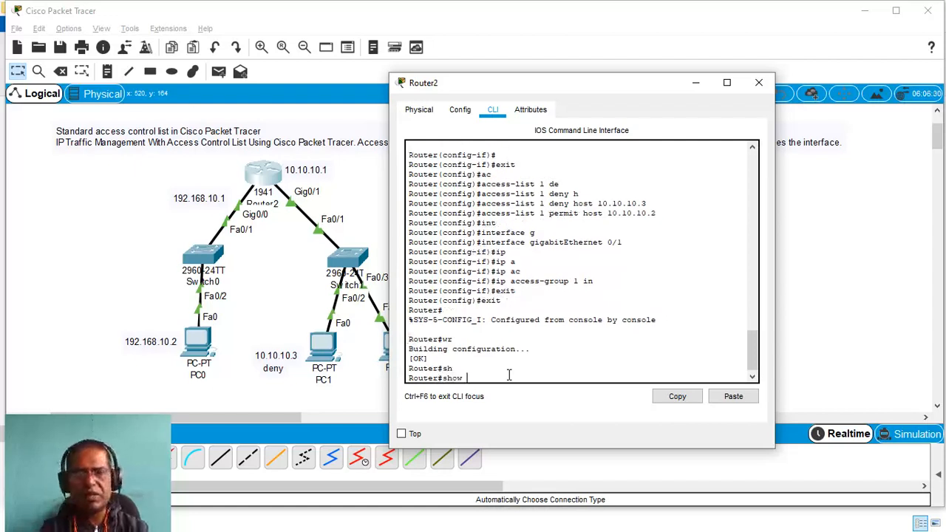
text(sc)
key(Tab)
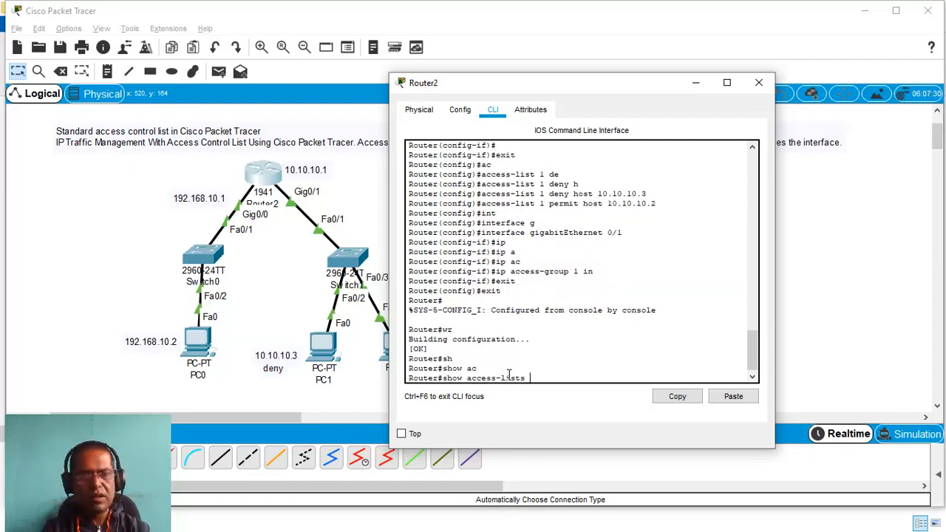
key(Return)
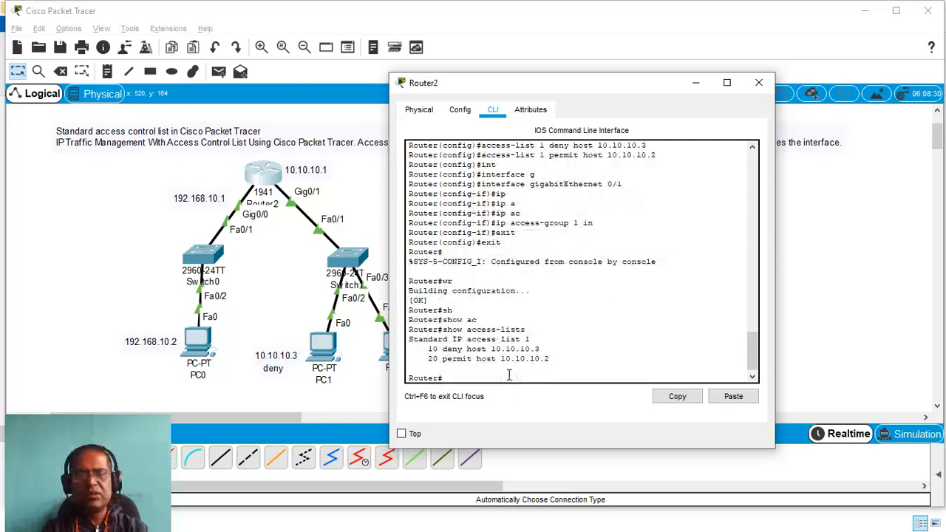
drag(491, 349, 410, 331)
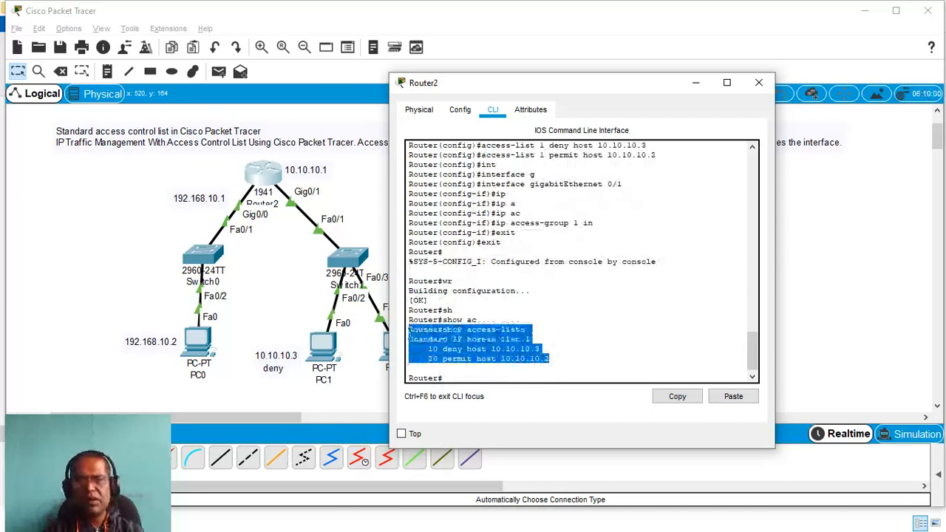
click(642, 323)
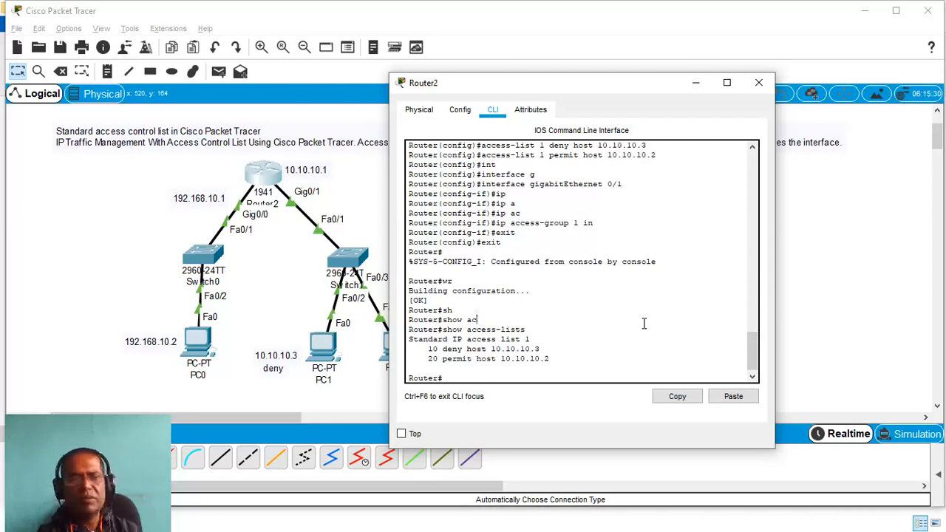
Step: Minimize Router2's window and ping PC1 at 10.10.10.3 from PC0's command prompt
click(695, 82)
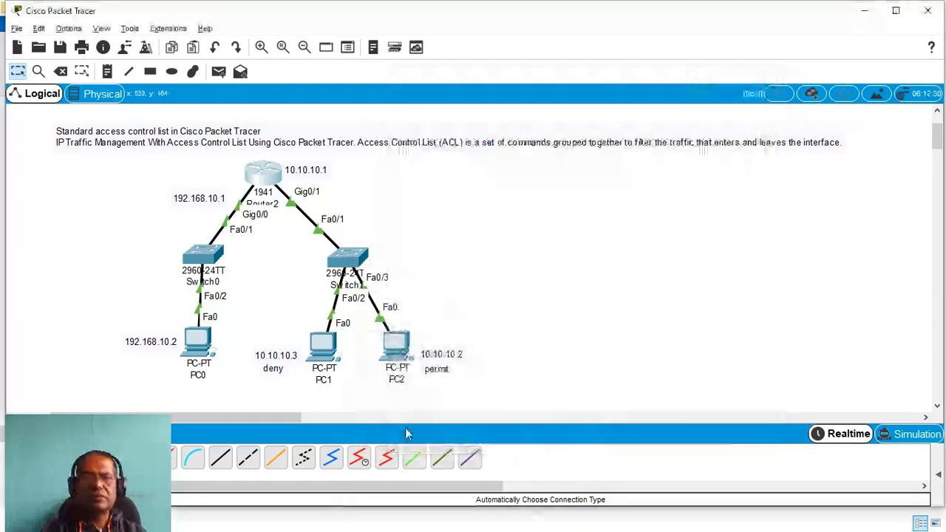
click(200, 353)
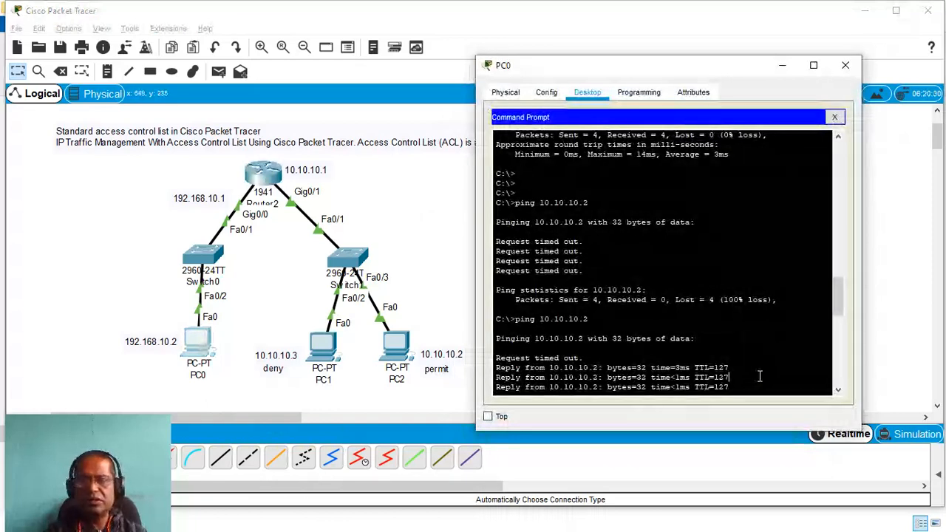
key(Return)
key(Return)
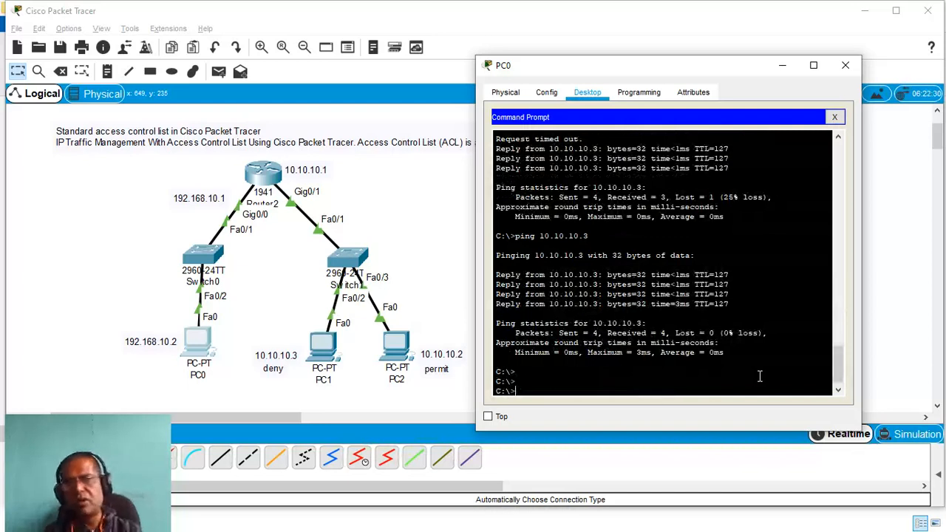
key(Up)
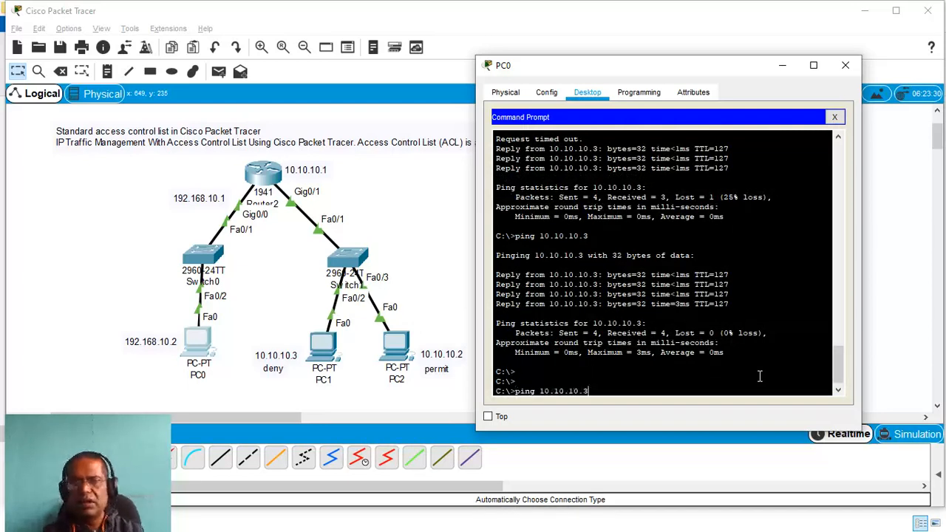
key(Return)
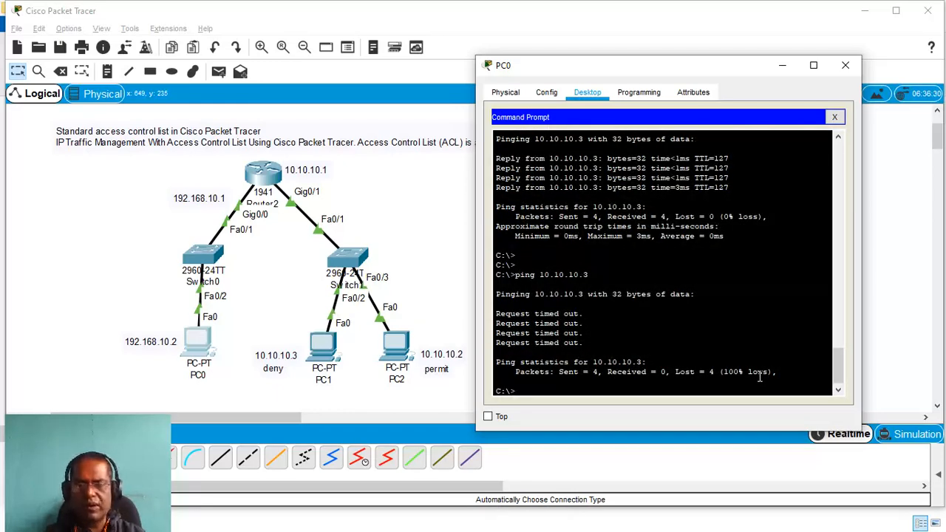
Step: Edit the previous ping command on PC0 to ping PC2 at 10.10.10.2
key(Up)
key(BackSpace)
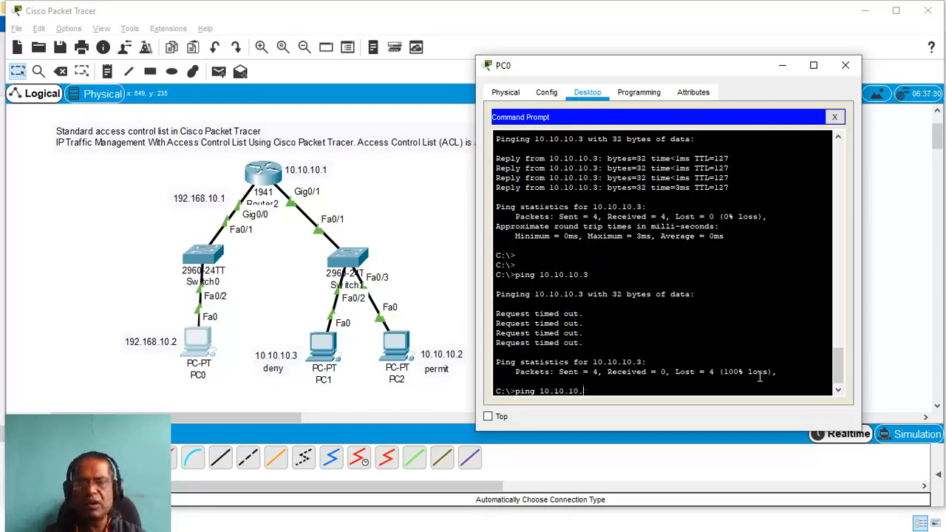
text(2)
key(Return)
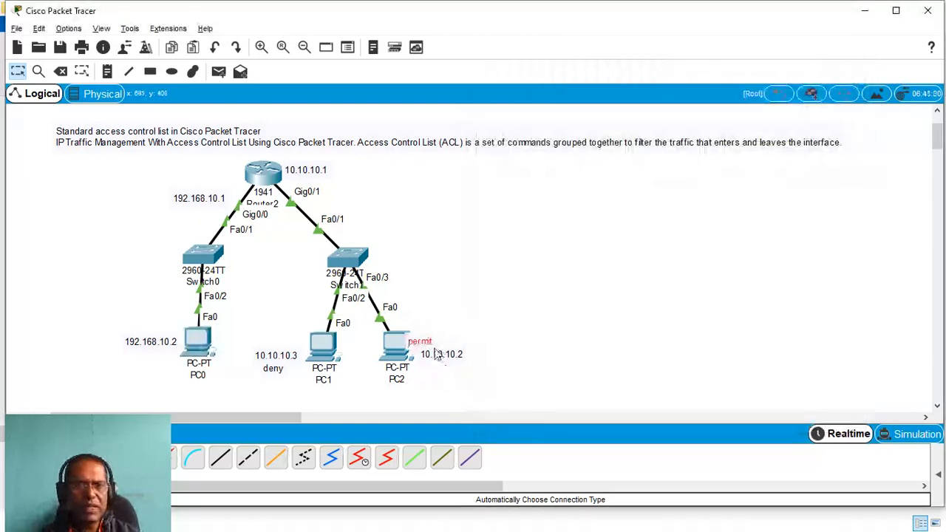
Step: Reposition the permit label beside PC2 just below the 10.10.10.2 address label, then deselect the labels
mouse_move(436, 355)
mouse_down()
mouse_move(453, 389)
mouse_move(421, 353)
mouse_move(427, 342)
mouse_up()
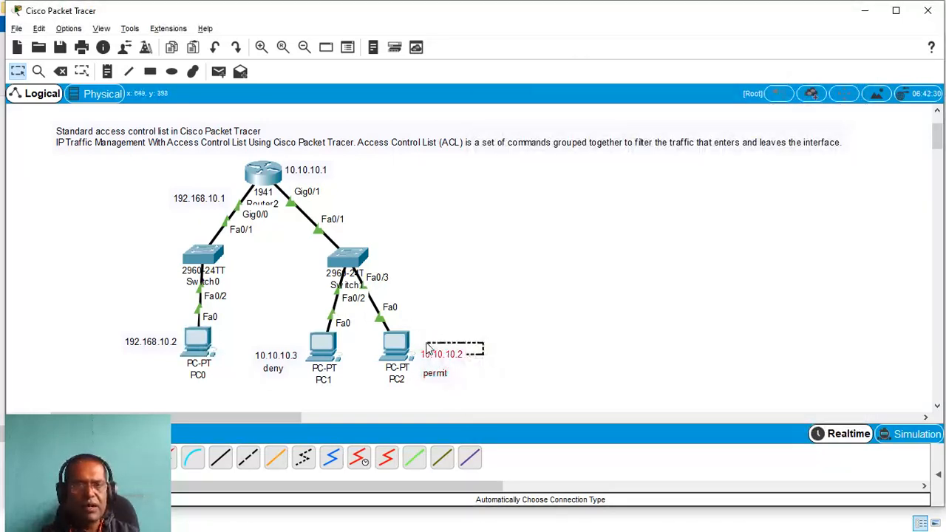
click(549, 355)
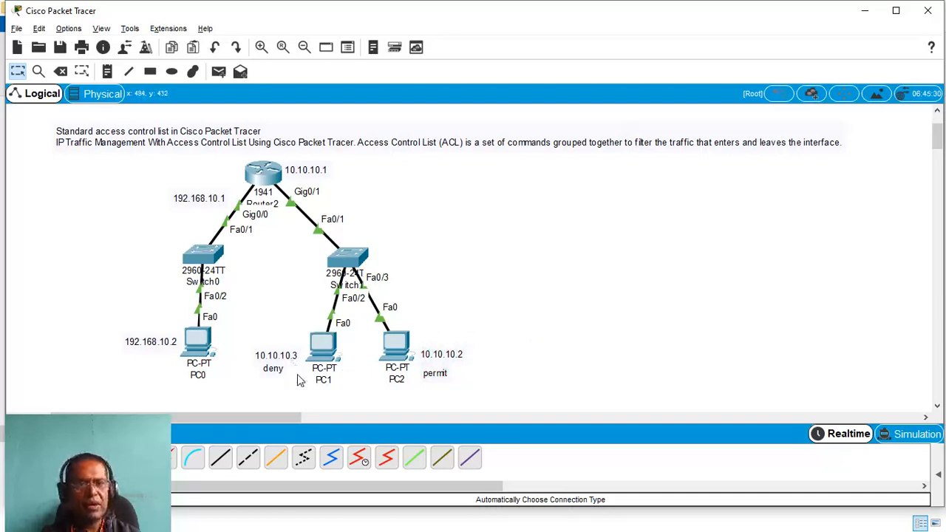
Step: Open PC1's command prompt, move its window clear of the topology, and repeat the ping to PC0 at 192.168.10.2
click(330, 345)
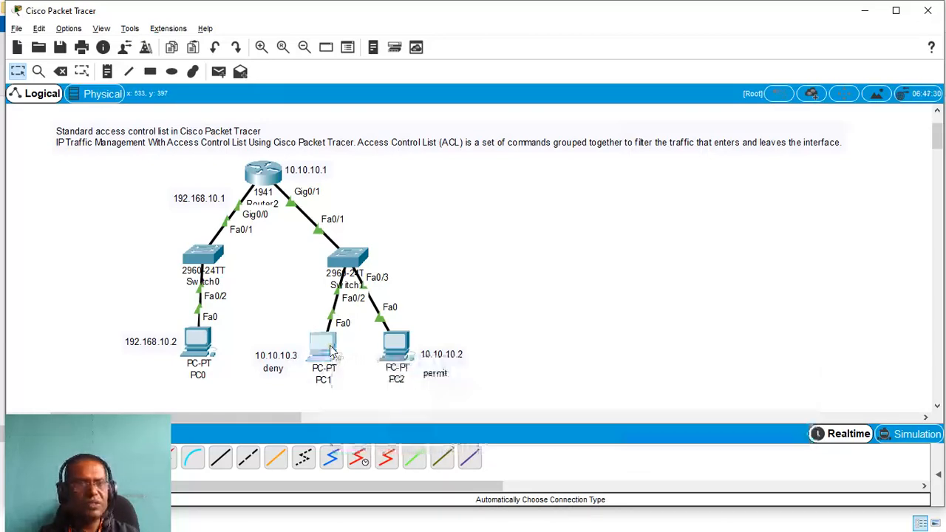
click(587, 155)
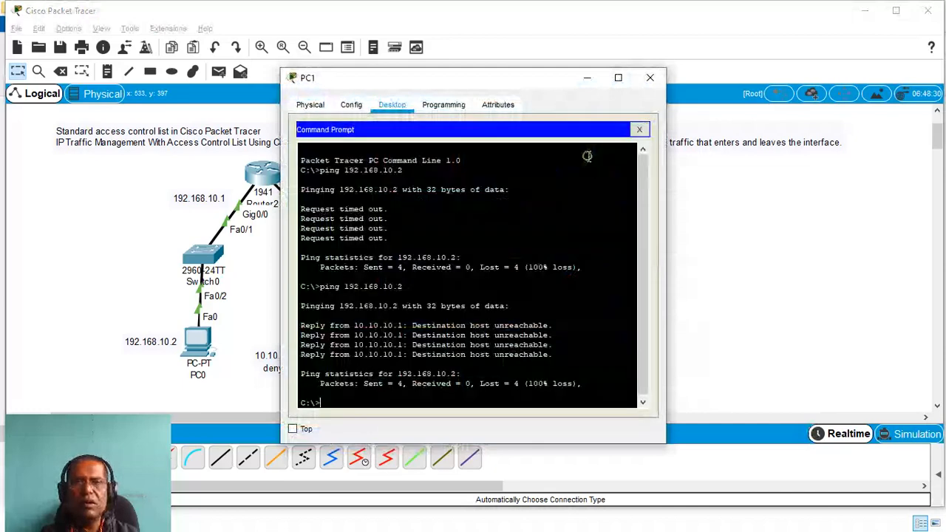
drag(472, 76, 641, 67)
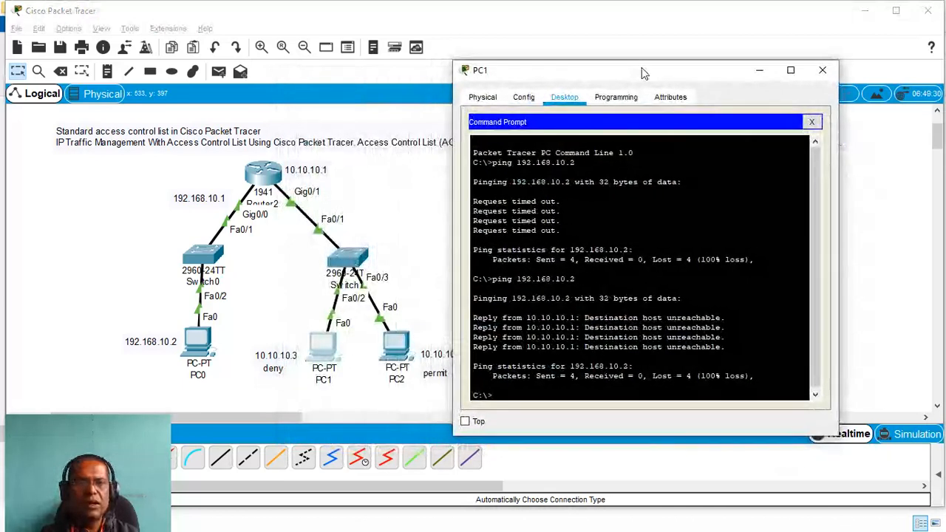
key(Up)
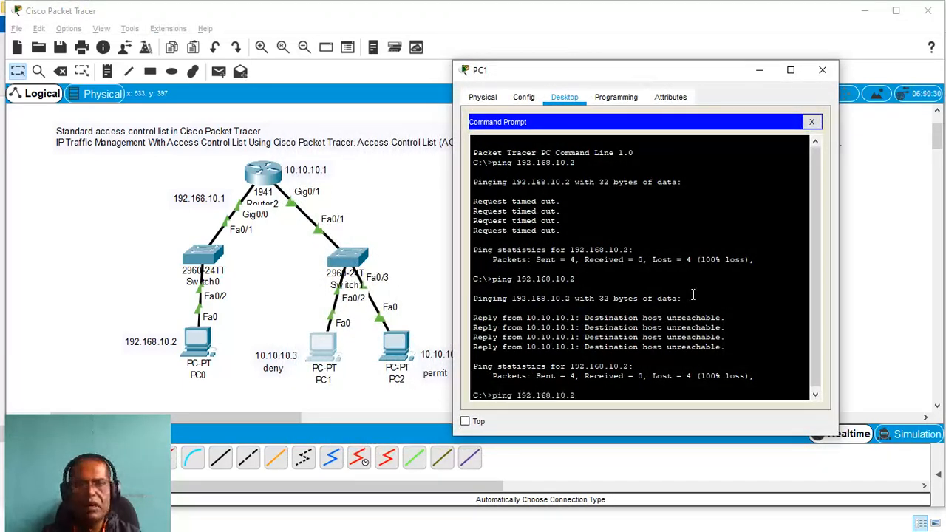
key(Return)
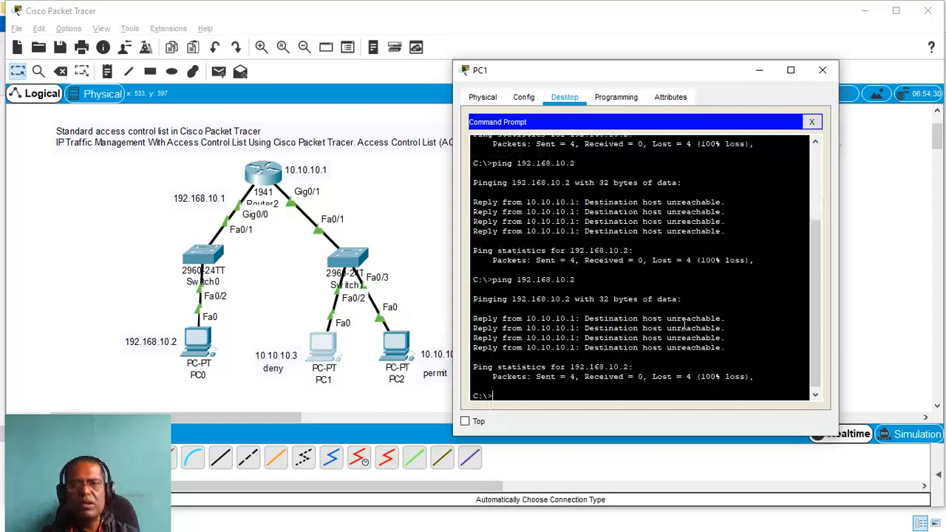
Step: Open PC2's command prompt and repeat the ping to PC0 at 192.168.10.2
click(399, 340)
click(399, 340)
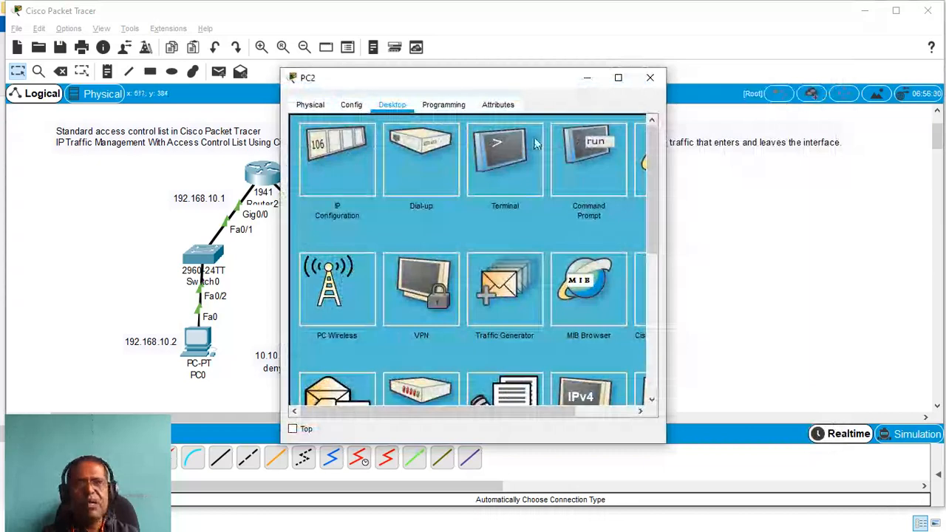
click(583, 154)
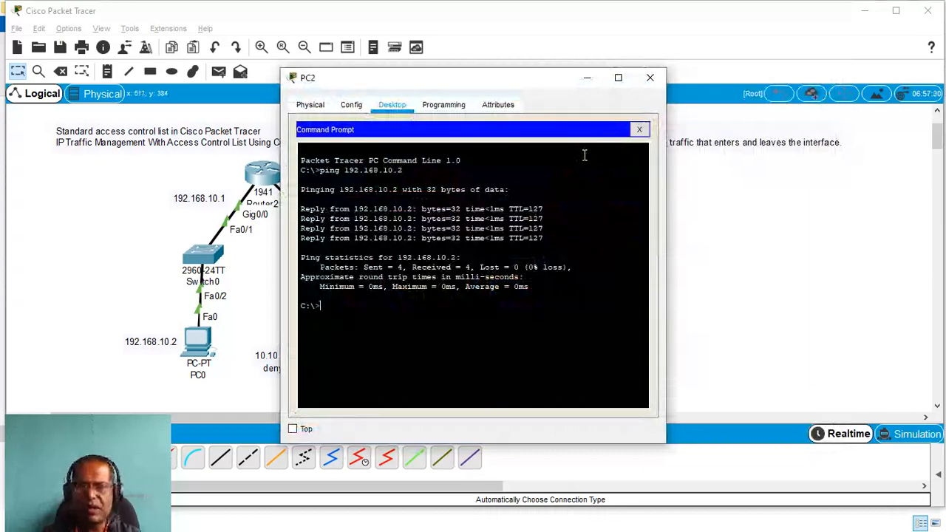
key(Up)
key(Return)
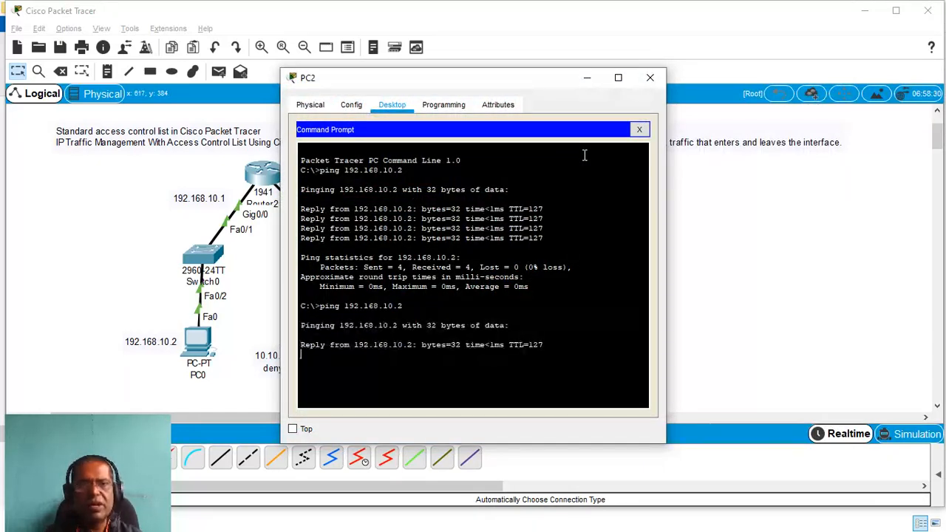